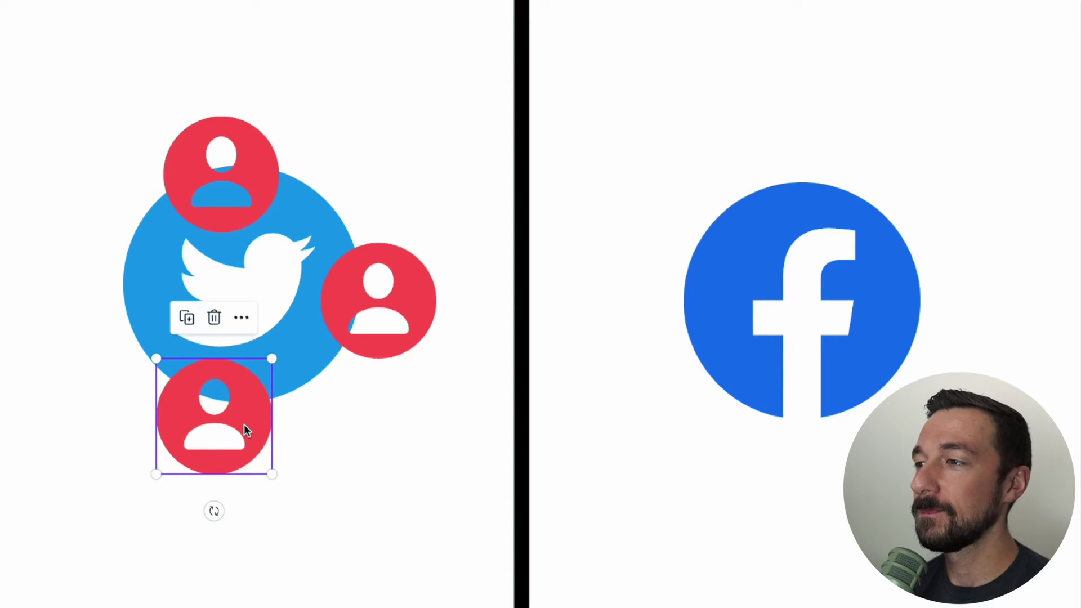
Duplicate the red avatar icons and place the copies around the Facebook logo
{"action": "key", "text": "ctrl+d"}
{"action": "left_click_drag", "start_coordinate": [244, 424], "coordinate": [835, 169]}
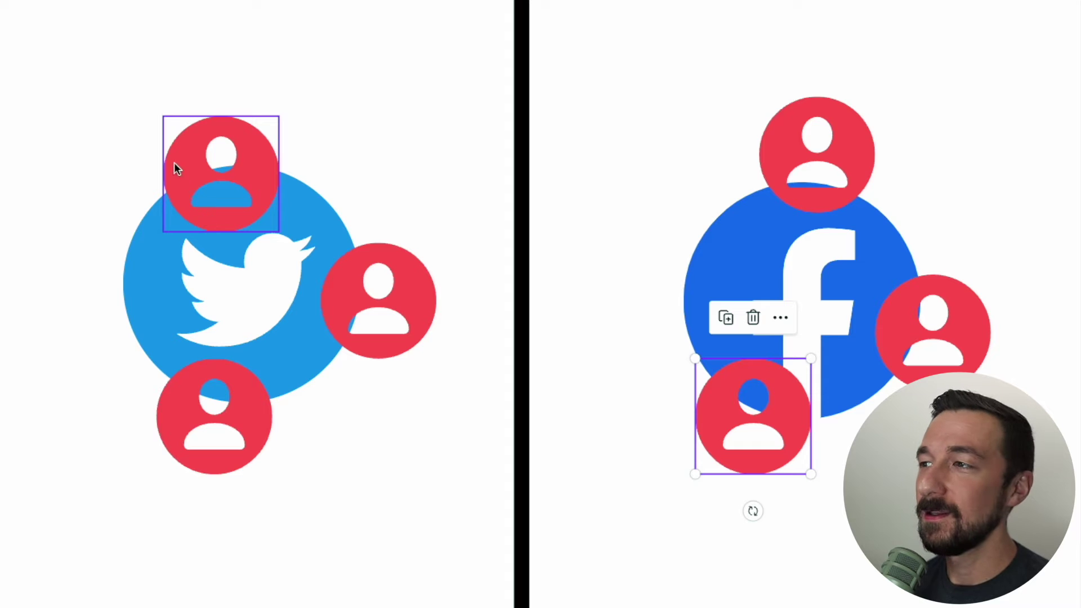
{"action": "left_click_drag", "start_coordinate": [191, 162], "coordinate": [197, 158]}
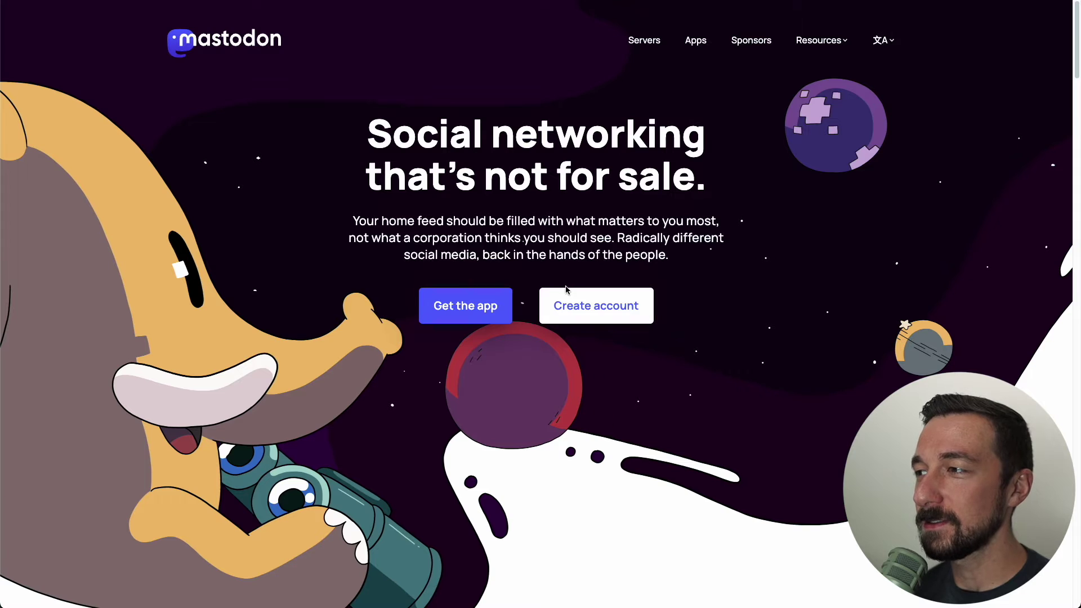
Start account creation on joinmastodon.org and scroll down to the server covenant commitments
{"action": "left_click", "coordinate": [573, 304]}
{"action": "scroll", "coordinate": [369, 77], "scroll_direction": "down", "scroll_amount": 5}
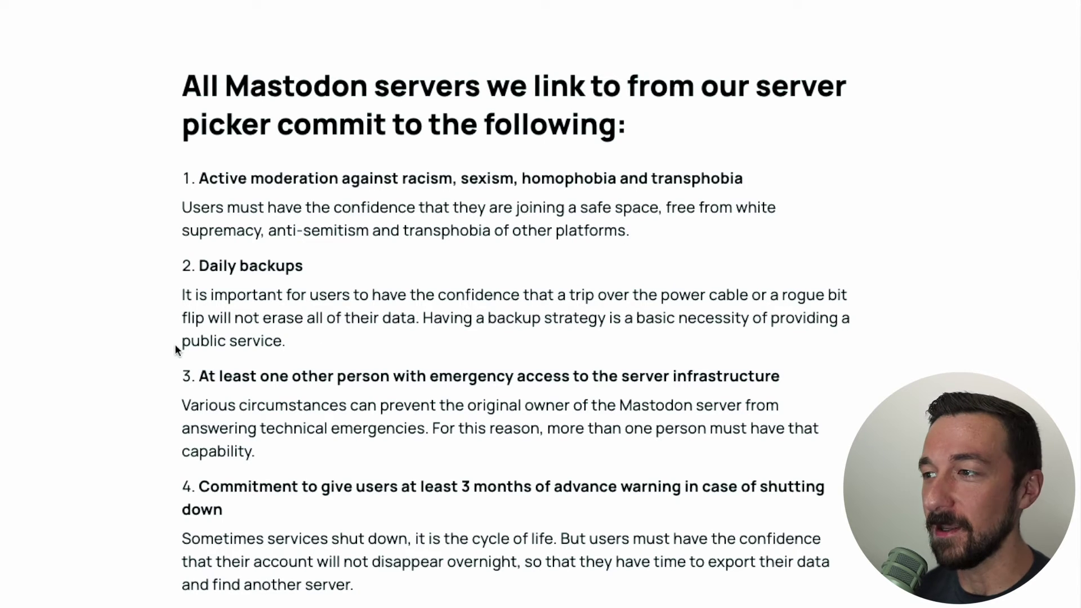
Scroll back up and highlight the server covenant commitments heading text
{"action": "scroll", "coordinate": [49, 291], "scroll_direction": "up", "scroll_amount": 1}
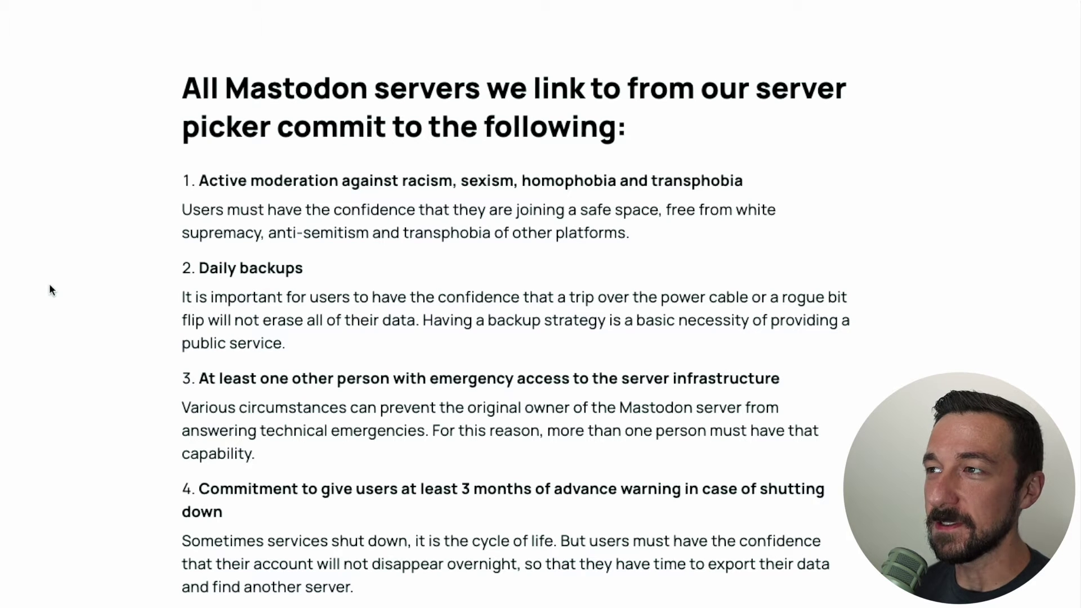
{"action": "left_click_drag", "start_coordinate": [366, 589], "coordinate": [181, 51]}
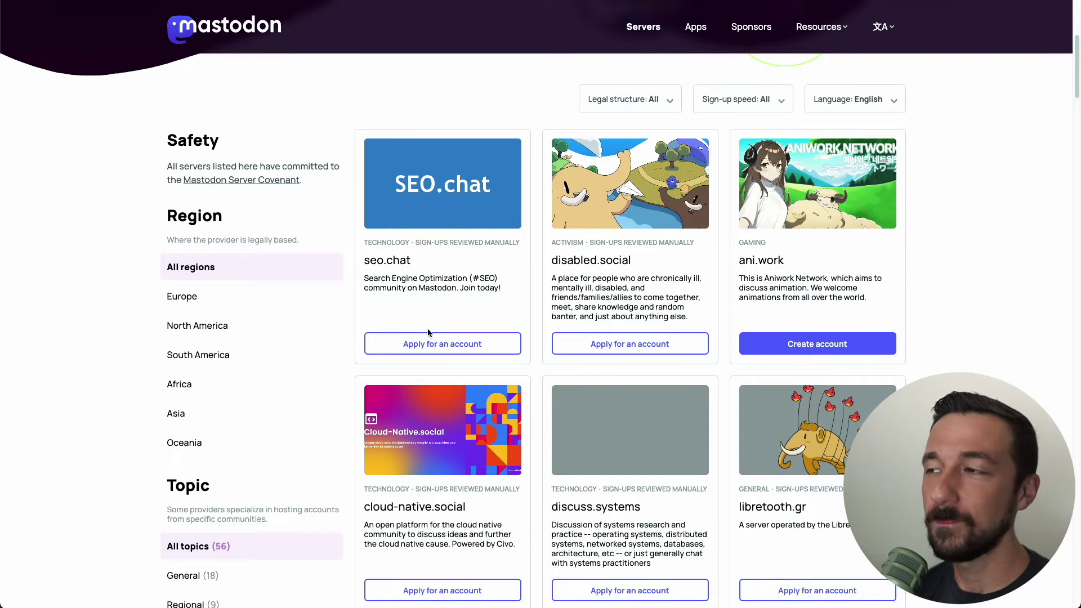
Filter the server directory to Region North America and Topic Technology
{"action": "left_click", "coordinate": [192, 325]}
{"action": "scroll", "coordinate": [151, 292], "scroll_direction": "down", "scroll_amount": 2}
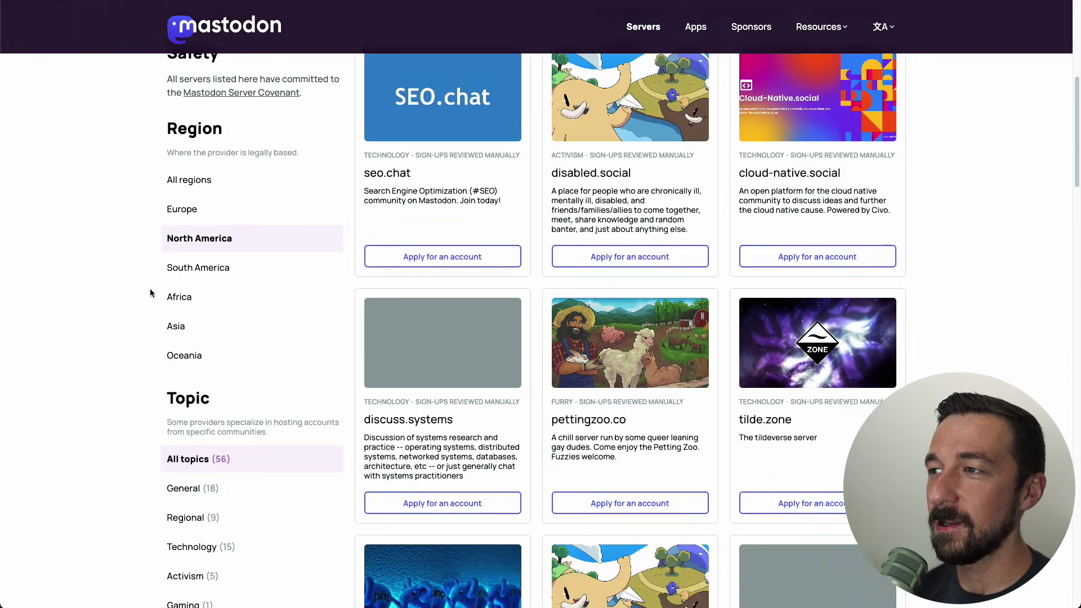
{"action": "scroll", "coordinate": [149, 288], "scroll_direction": "down", "scroll_amount": 4}
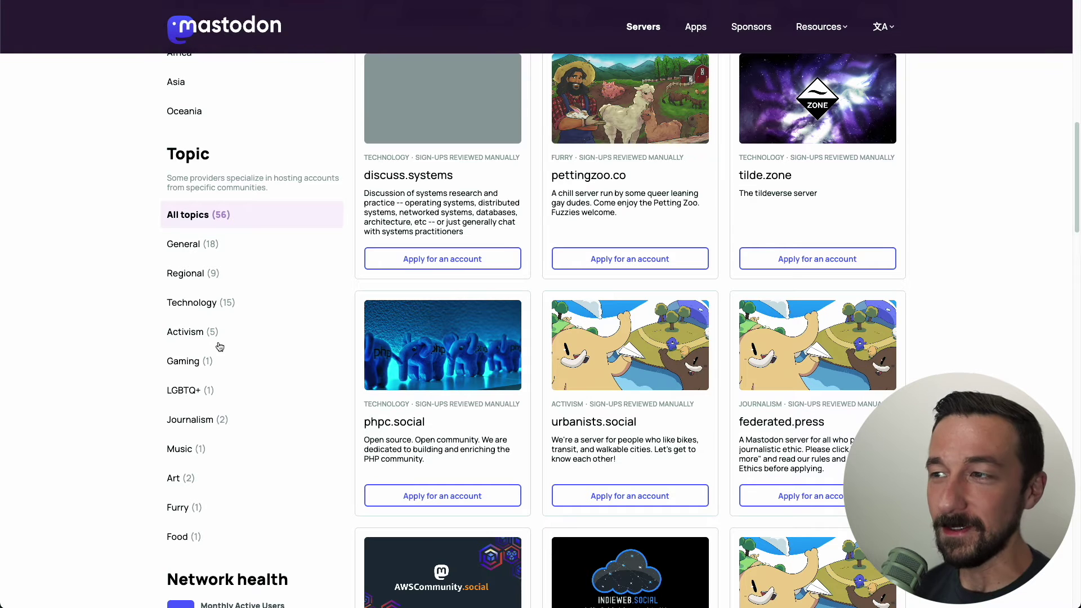
{"action": "scroll", "coordinate": [315, 394], "scroll_direction": "up", "scroll_amount": 2}
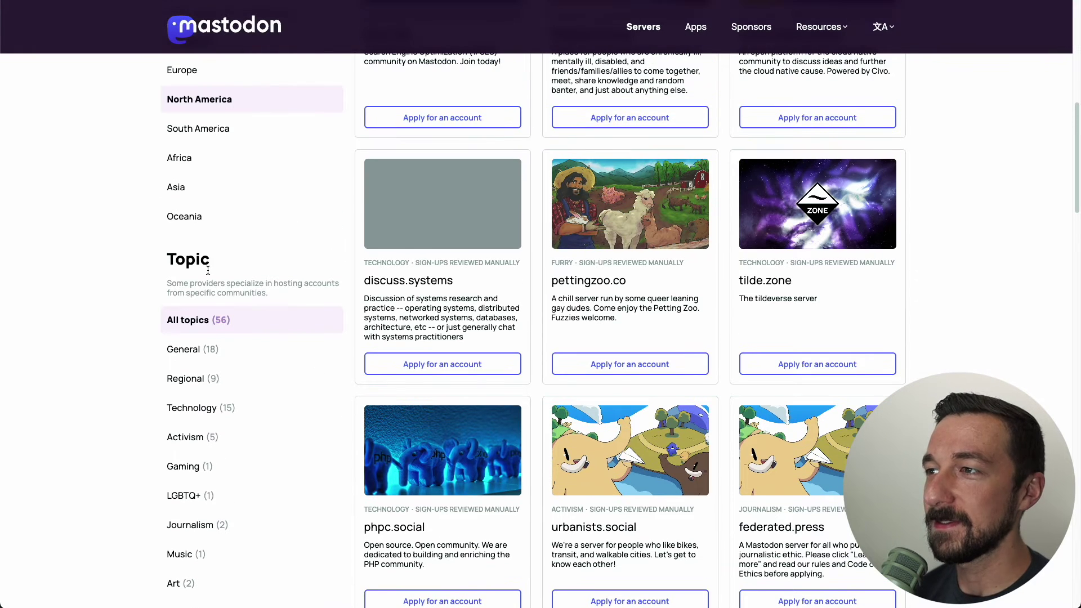
{"action": "left_click", "coordinate": [175, 409]}
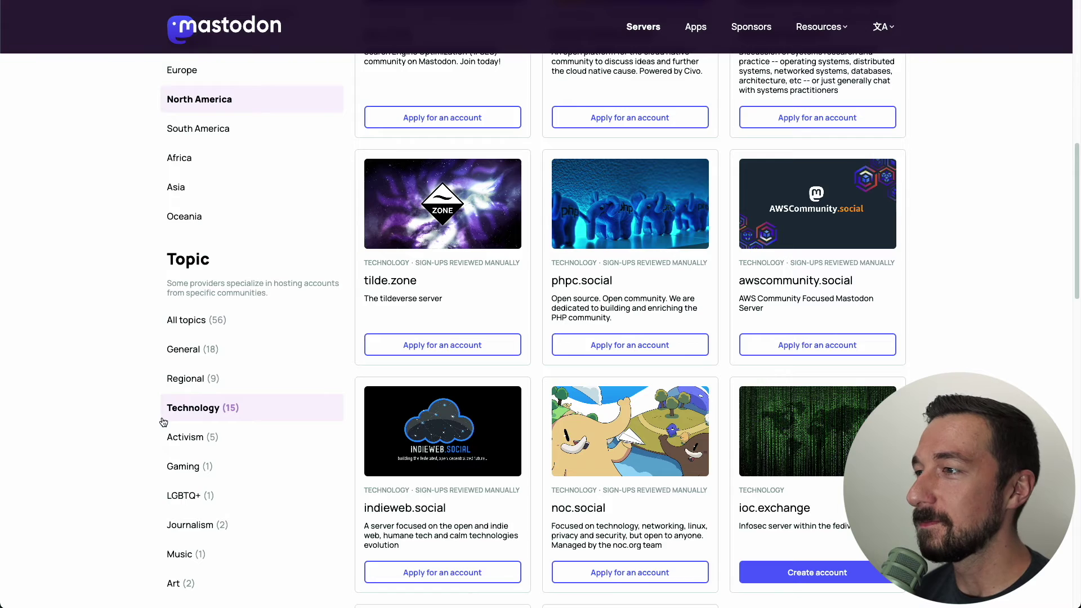
{"action": "scroll", "coordinate": [163, 422], "scroll_direction": "up", "scroll_amount": 5}
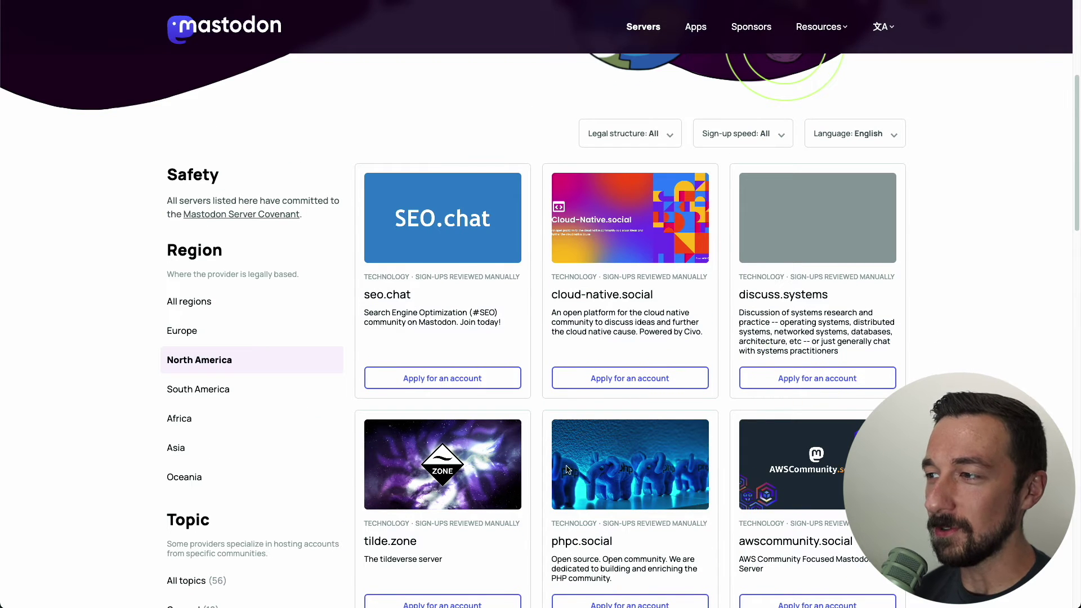
Set Sign-up speed to Instant, then follow ioc.exchange's Create account link
{"action": "left_click", "coordinate": [781, 135]}
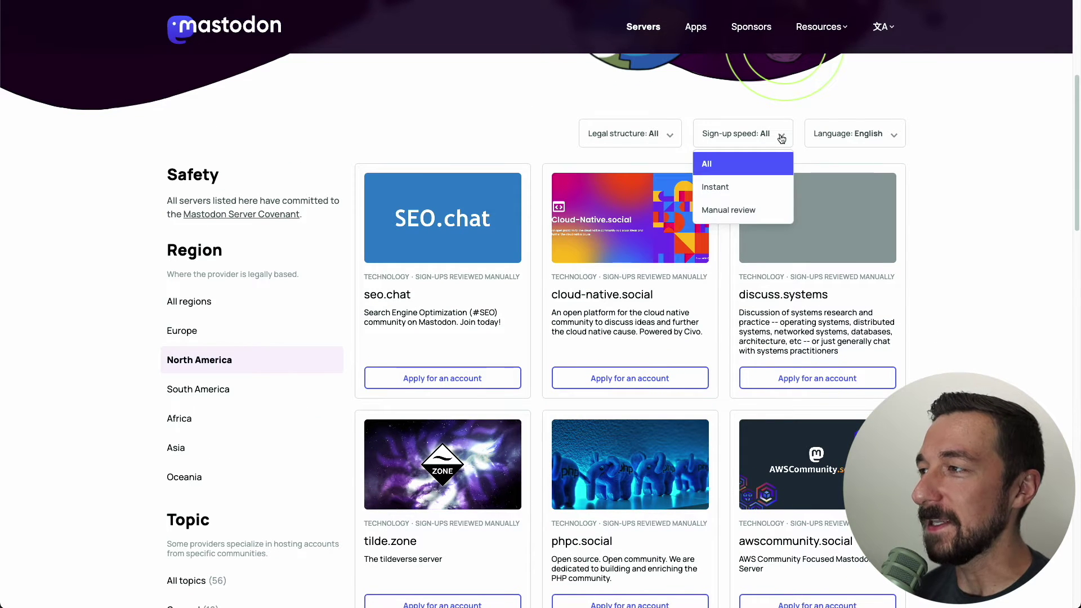
{"action": "left_click", "coordinate": [714, 187]}
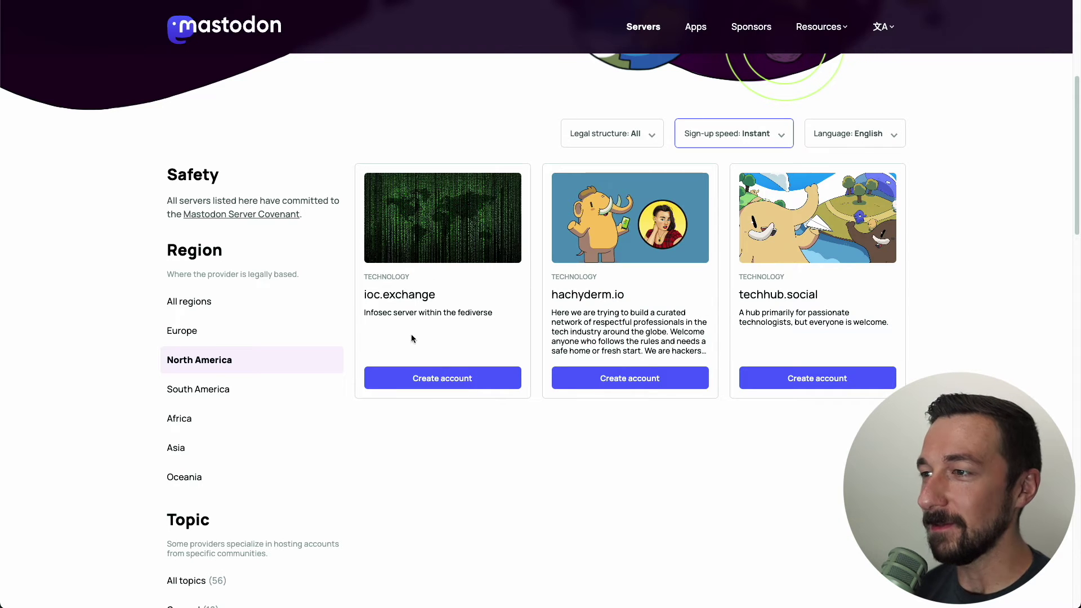
{"action": "scroll", "coordinate": [205, 375], "scroll_direction": "down", "scroll_amount": 3}
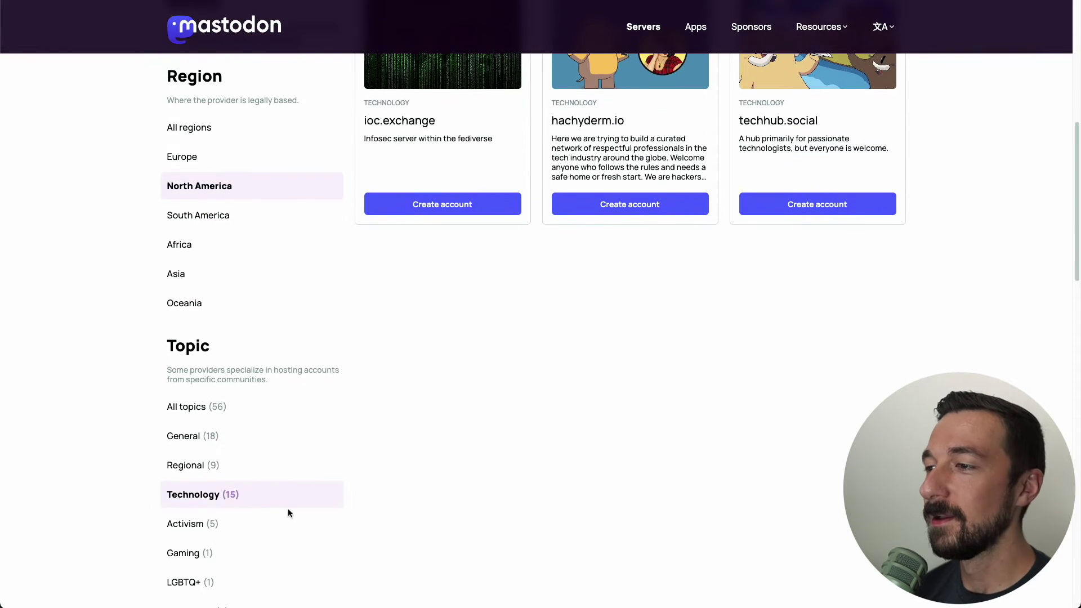
{"action": "scroll", "coordinate": [478, 448], "scroll_direction": "up", "scroll_amount": 3}
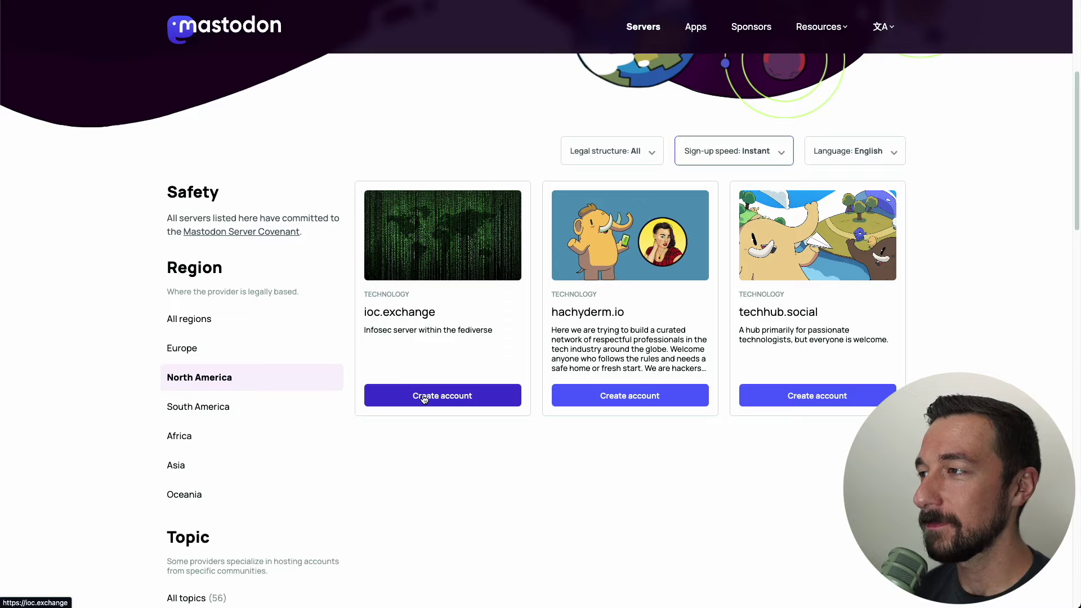
{"action": "left_click_drag", "start_coordinate": [494, 333], "coordinate": [496, 332]}
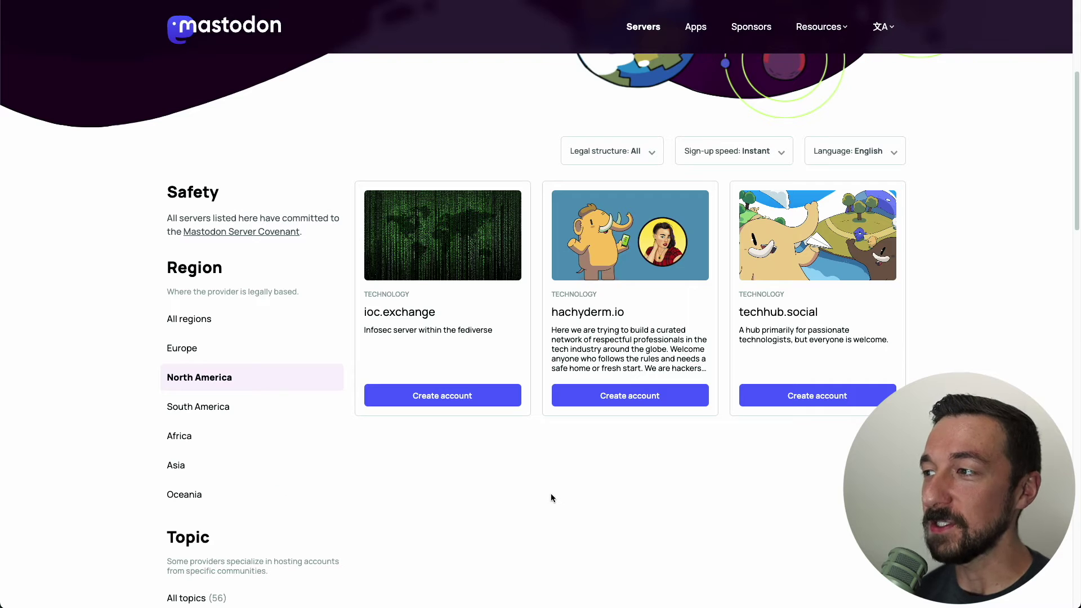
{"action": "left_click", "coordinate": [491, 395]}
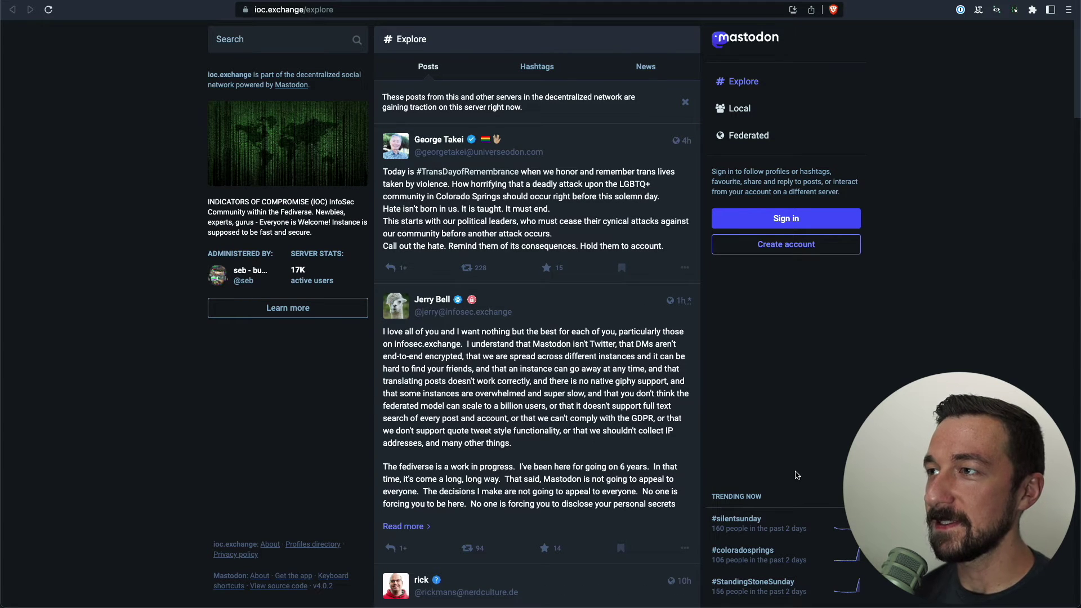
Browse ioc.exchange's Explore page and highlight its 17K active users stat
{"action": "left_click", "coordinate": [259, 11]}
{"action": "left_click", "coordinate": [92, 448]}
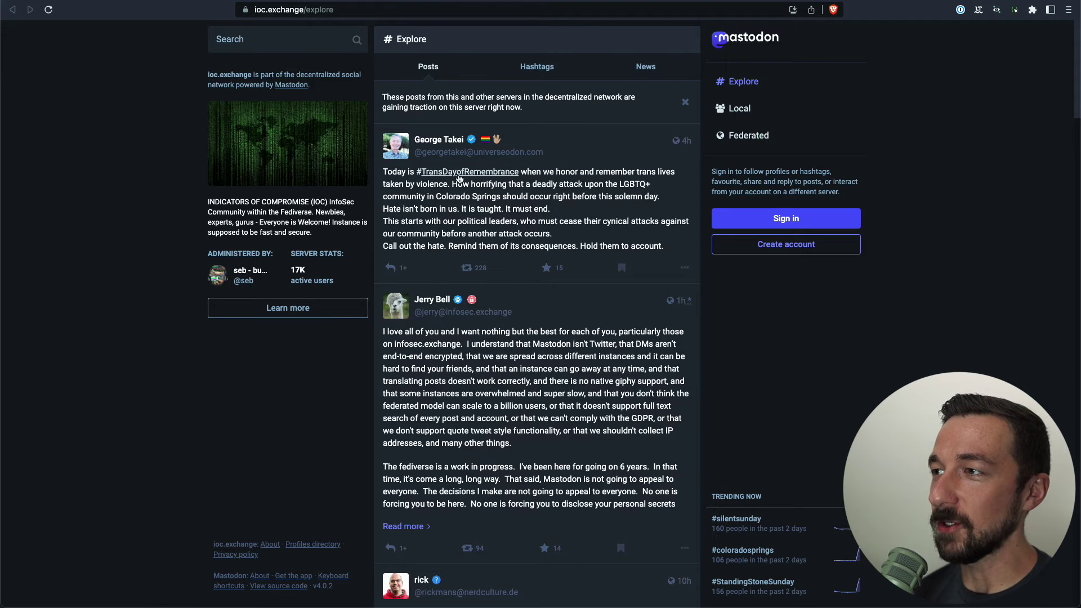
{"action": "scroll", "coordinate": [484, 179], "scroll_direction": "down", "scroll_amount": 10}
{"action": "scroll", "coordinate": [513, 274], "scroll_direction": "down", "scroll_amount": 9}
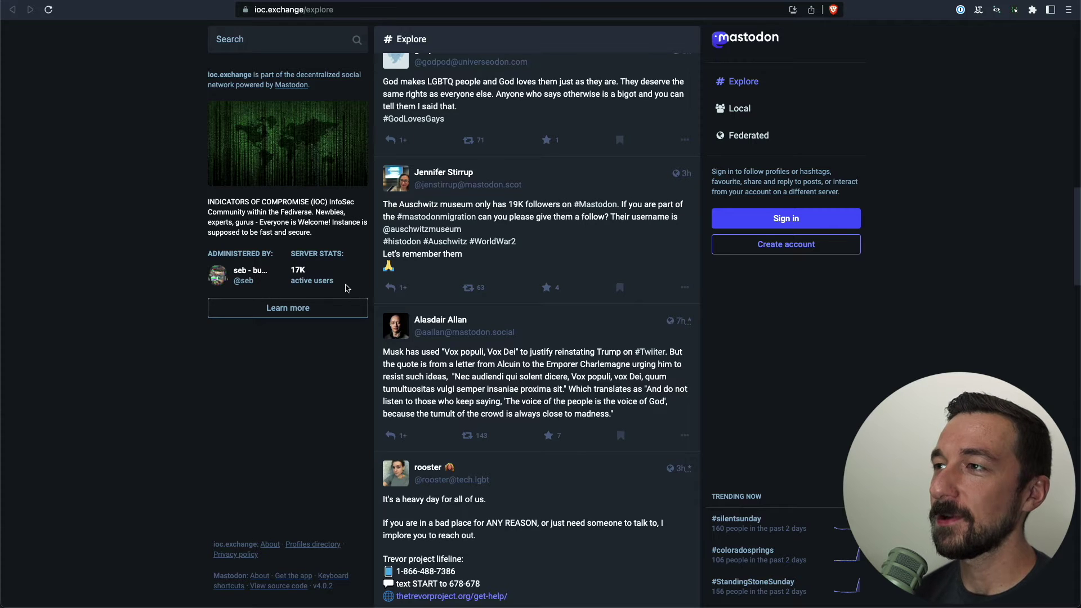
{"action": "left_click_drag", "start_coordinate": [346, 288], "coordinate": [293, 261]}
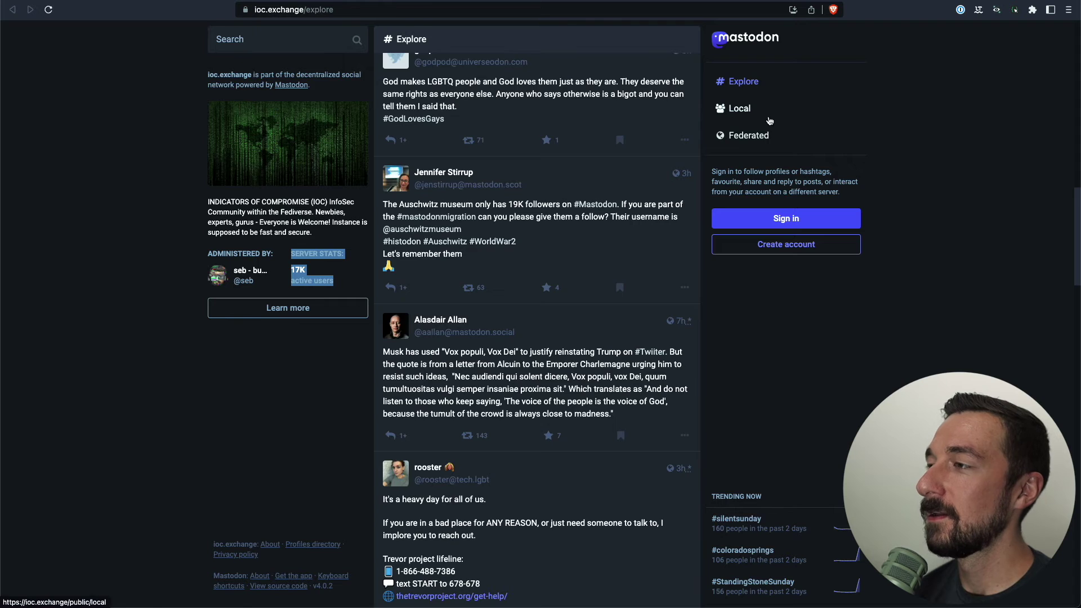
{"action": "scroll", "coordinate": [629, 118], "scroll_direction": "up", "scroll_amount": 5}
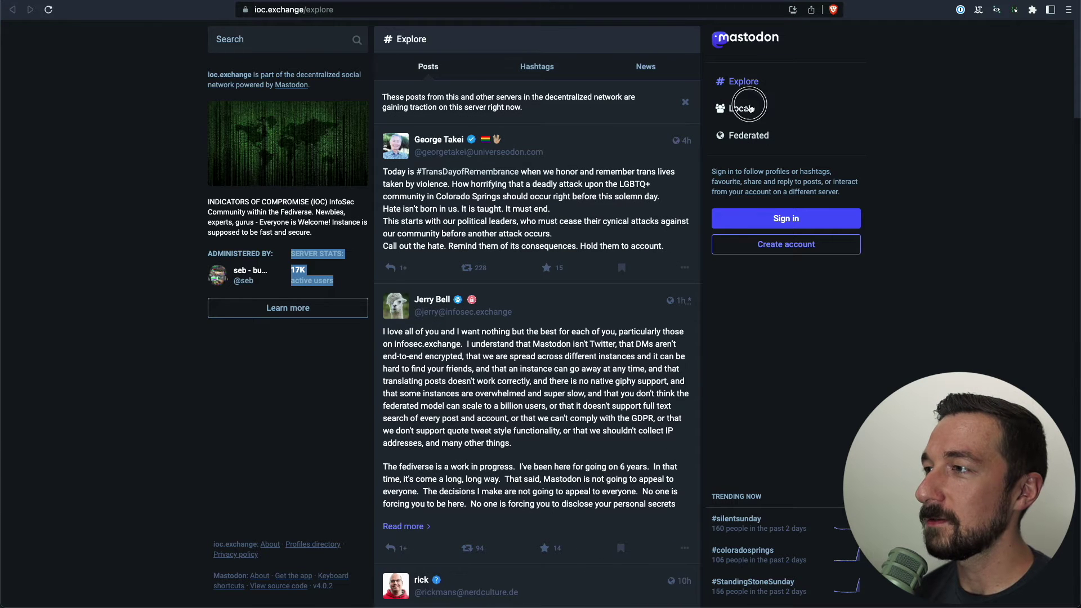
View ioc.exchange's Local timeline, then switch to the Federated timeline
{"action": "left_click", "coordinate": [753, 109]}
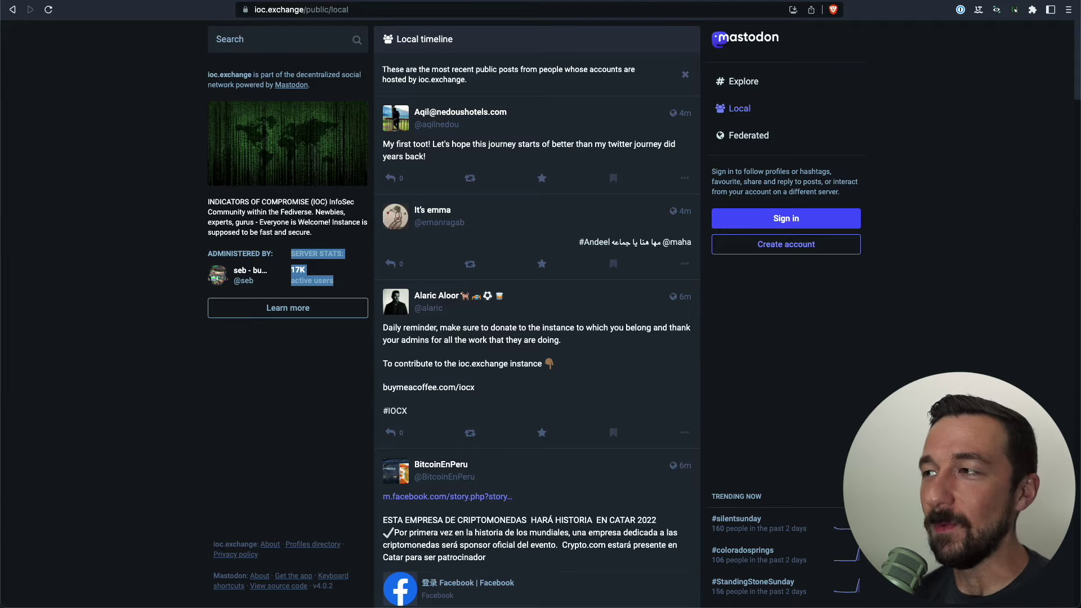
{"action": "left_click", "coordinate": [744, 135]}
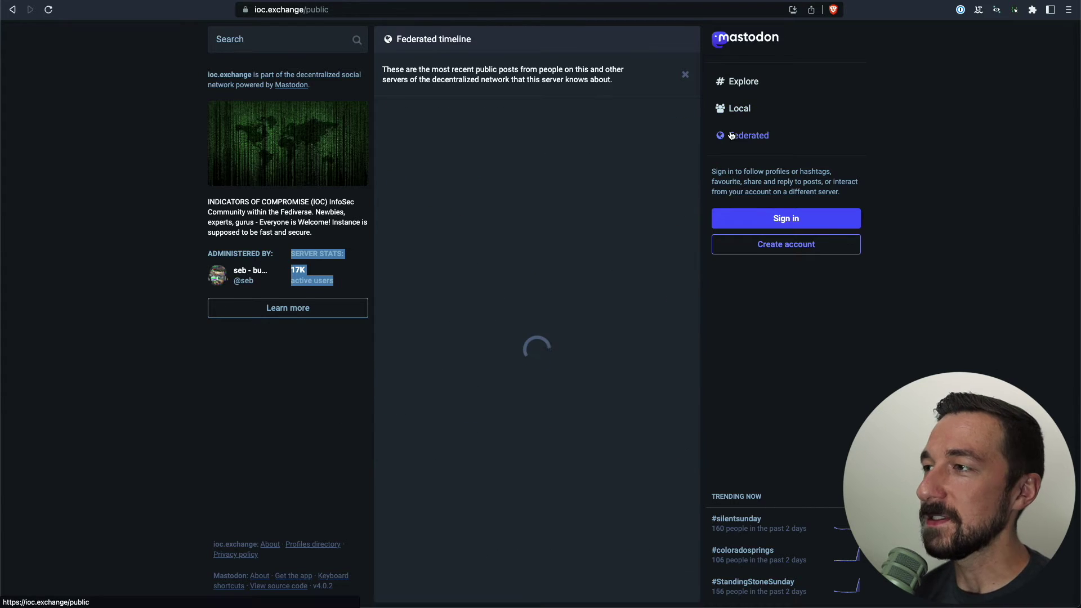
{"action": "left_click", "coordinate": [388, 76]}
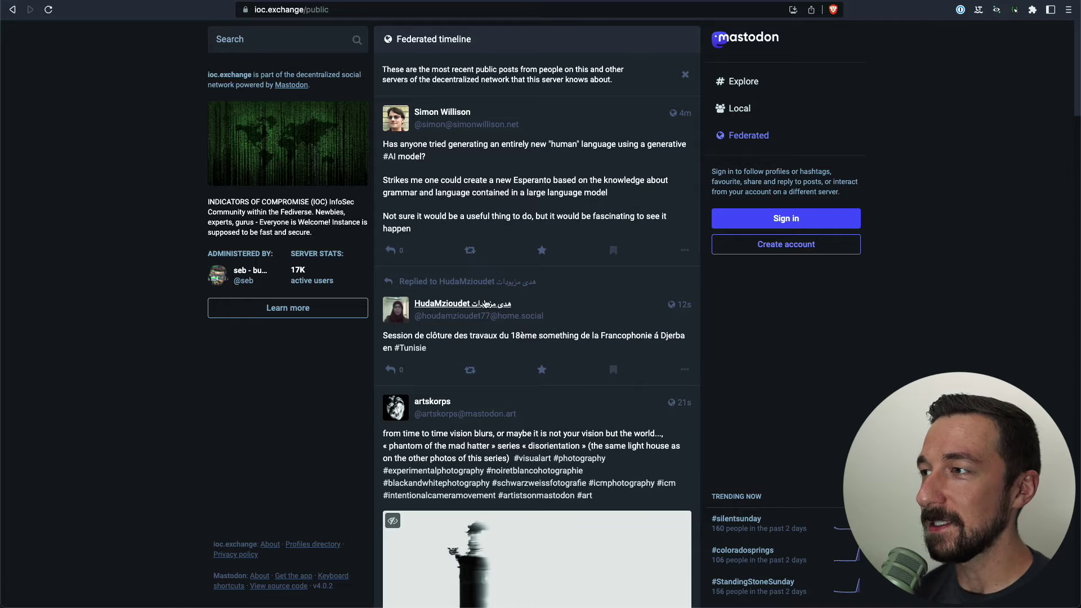
{"action": "scroll", "coordinate": [501, 289], "scroll_direction": "down", "scroll_amount": 3}
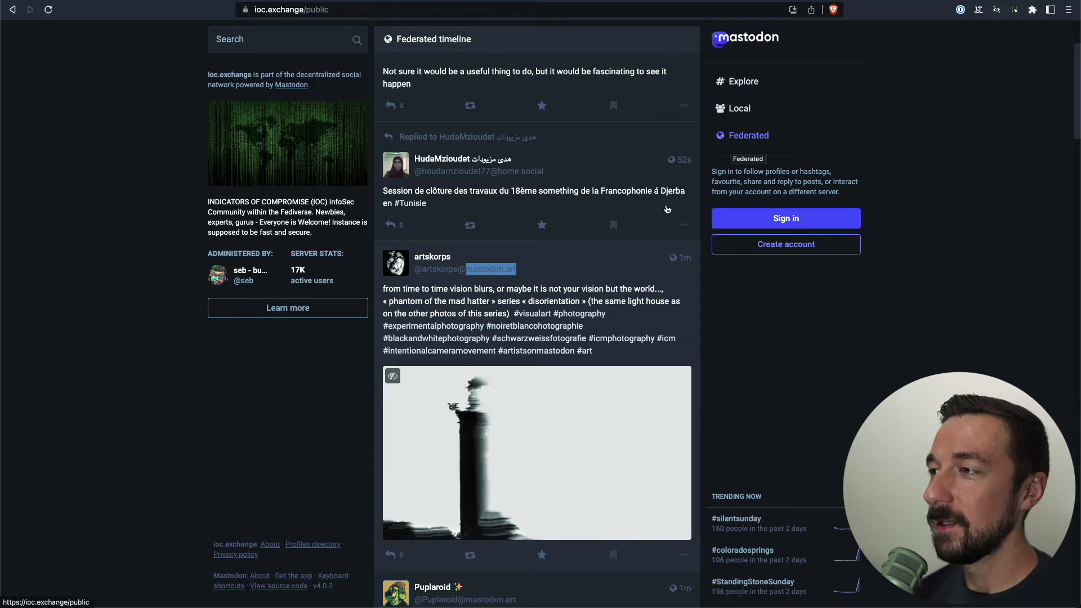
{"action": "left_click", "coordinate": [524, 274]}
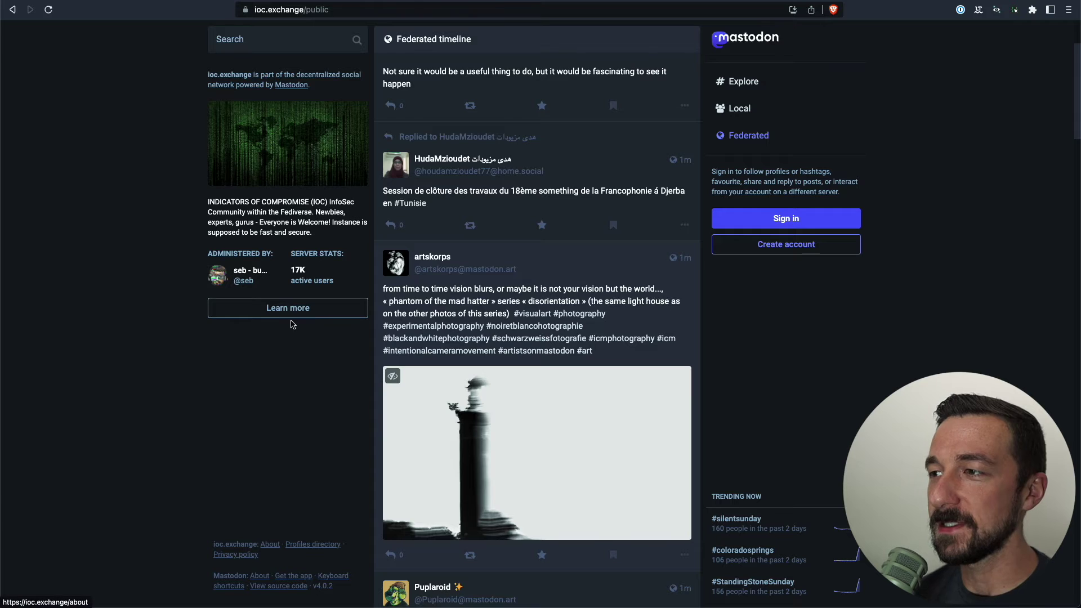
Open ioc.exchange's About page and expand then collapse its server rules
{"action": "left_click", "coordinate": [281, 306]}
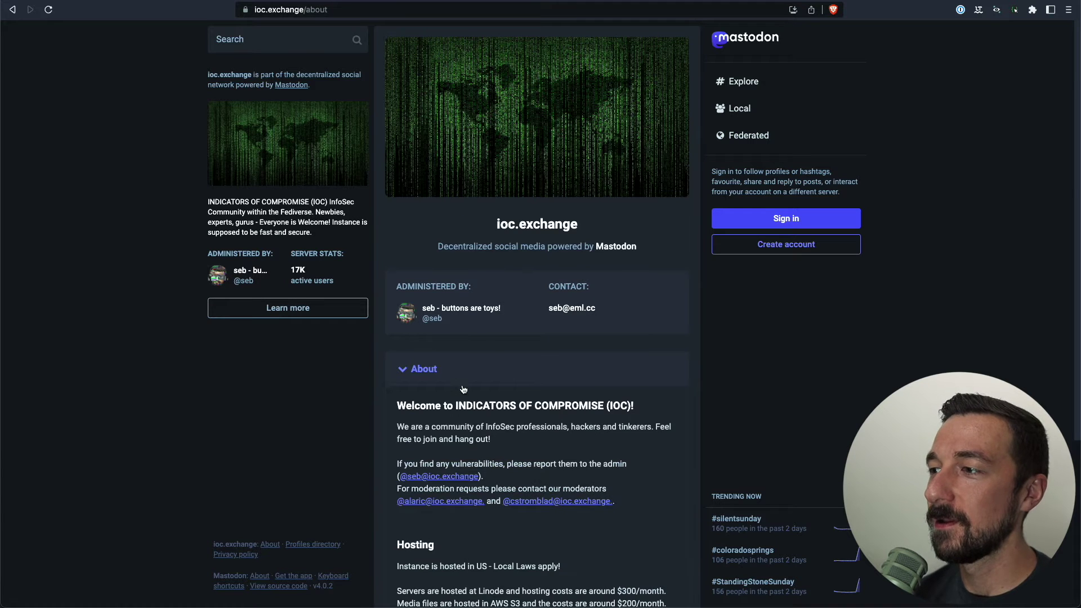
{"action": "scroll", "coordinate": [664, 344], "scroll_direction": "down", "scroll_amount": 4}
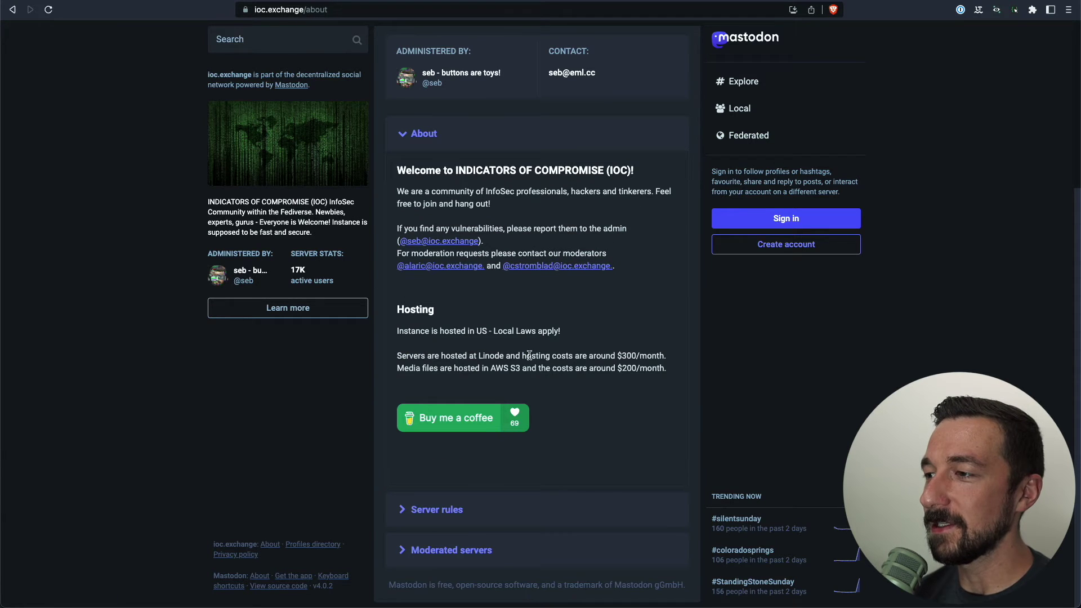
{"action": "left_click", "coordinate": [426, 506]}
{"action": "left_click", "coordinate": [611, 509]}
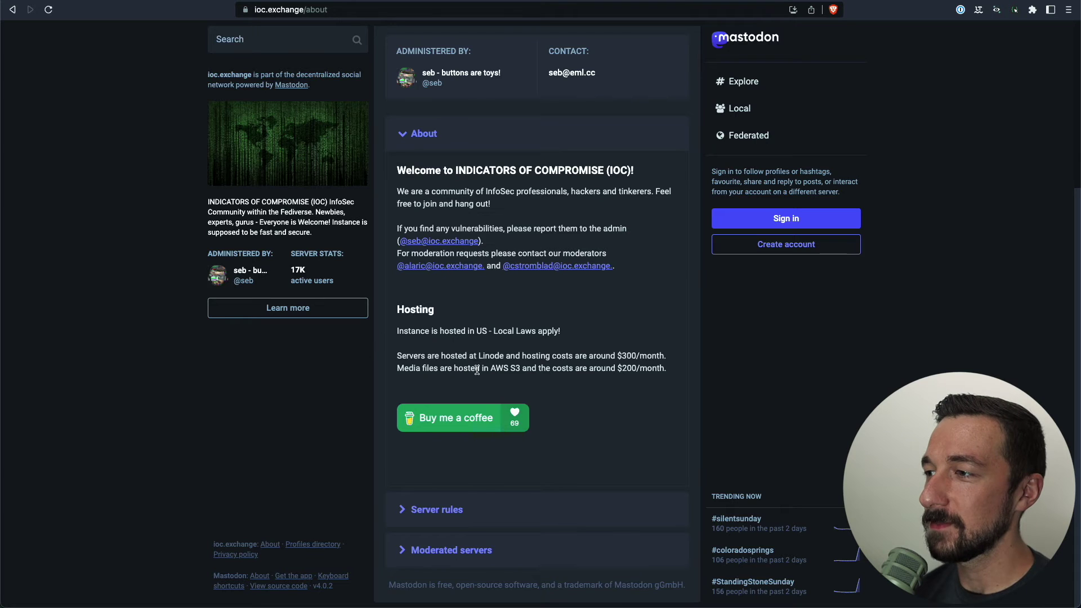
Highlight the two hosting cost sentences, then return to the joinmastodon.org server list
{"action": "left_click_drag", "start_coordinate": [463, 356], "coordinate": [522, 363]}
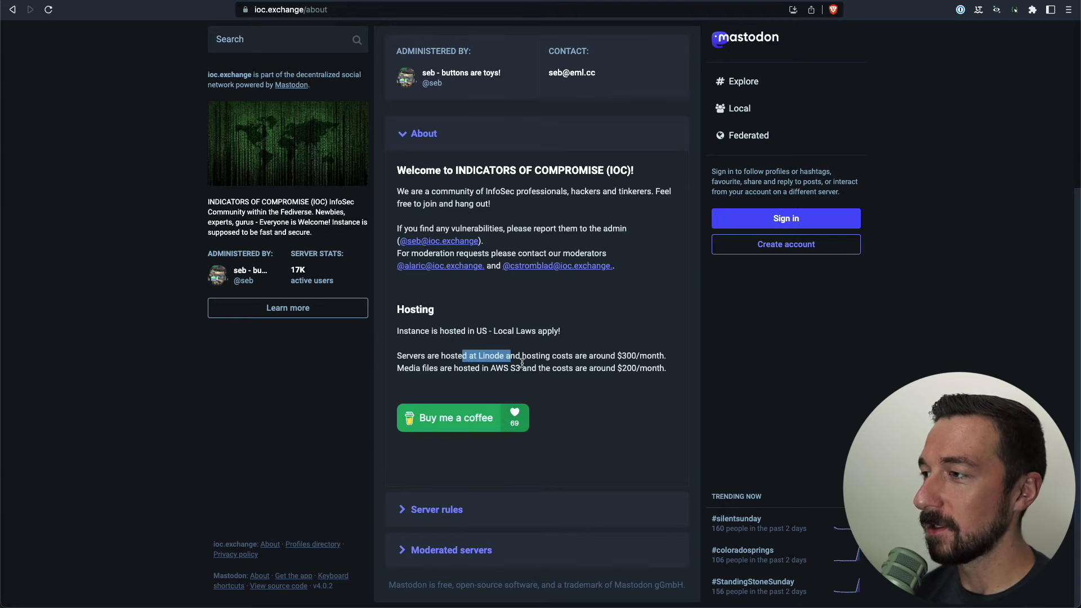
{"action": "right_click", "coordinate": [624, 359]}
{"action": "left_click", "coordinate": [624, 361]}
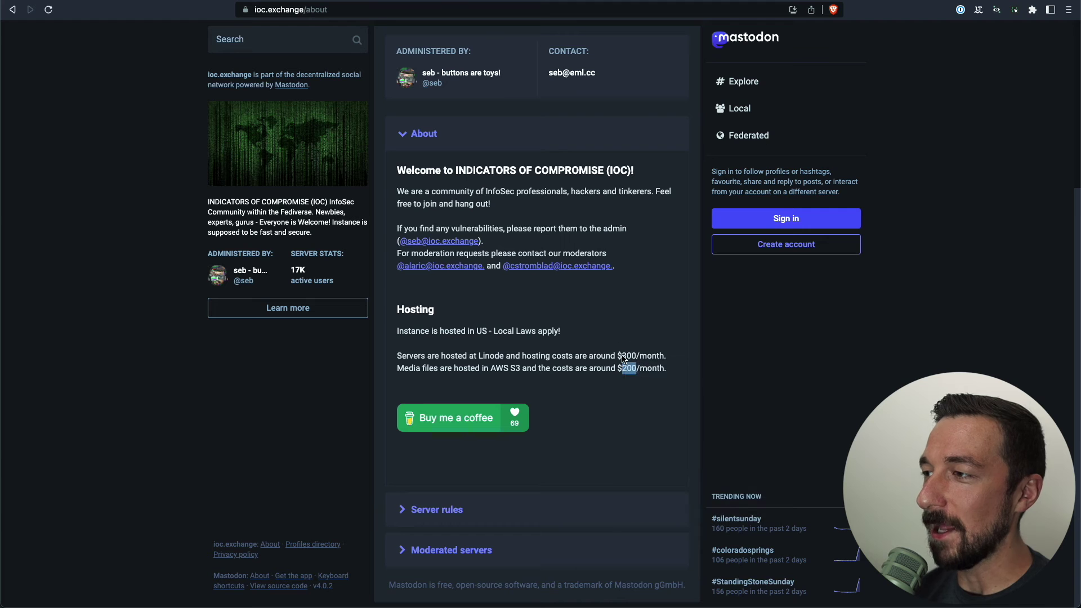
{"action": "left_click_drag", "start_coordinate": [428, 357], "coordinate": [566, 382]}
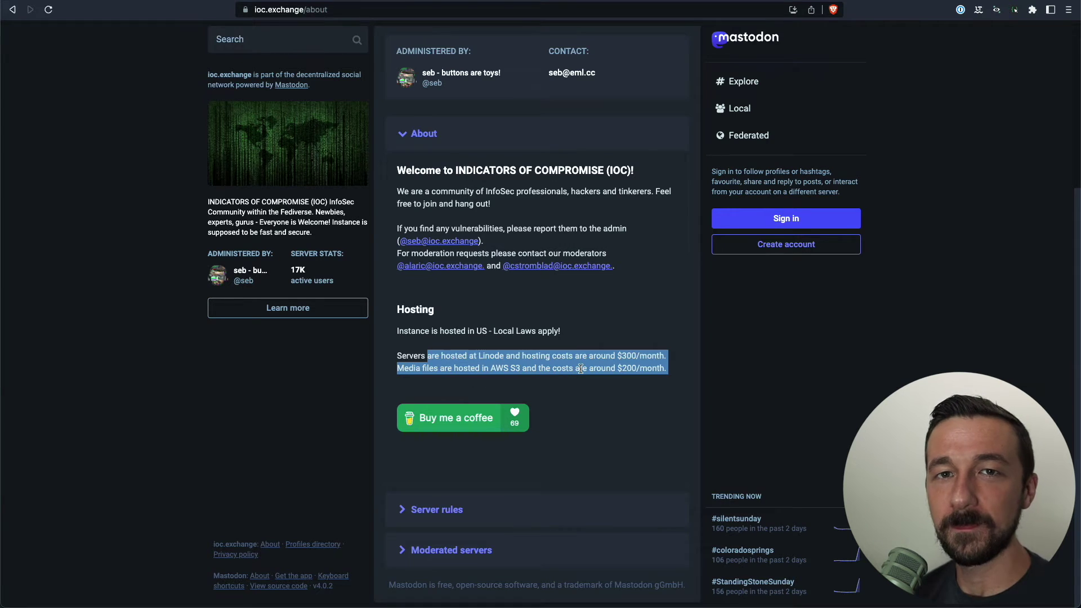
{"action": "key", "text": "super+w"}
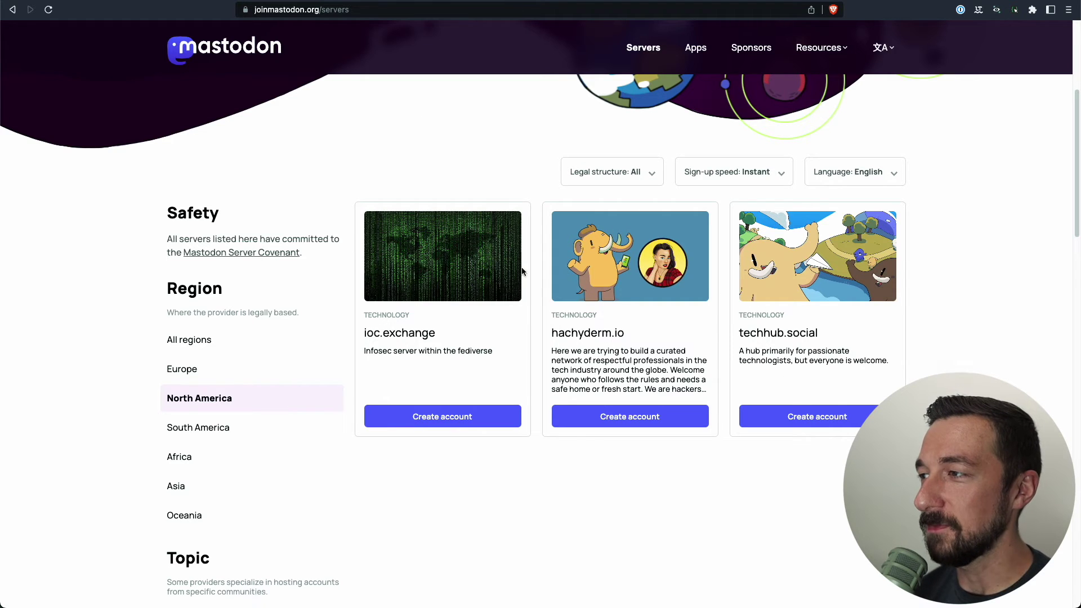
Open techhub.social, read its About page and rules, then view its local timeline
{"action": "left_click", "coordinate": [806, 424]}
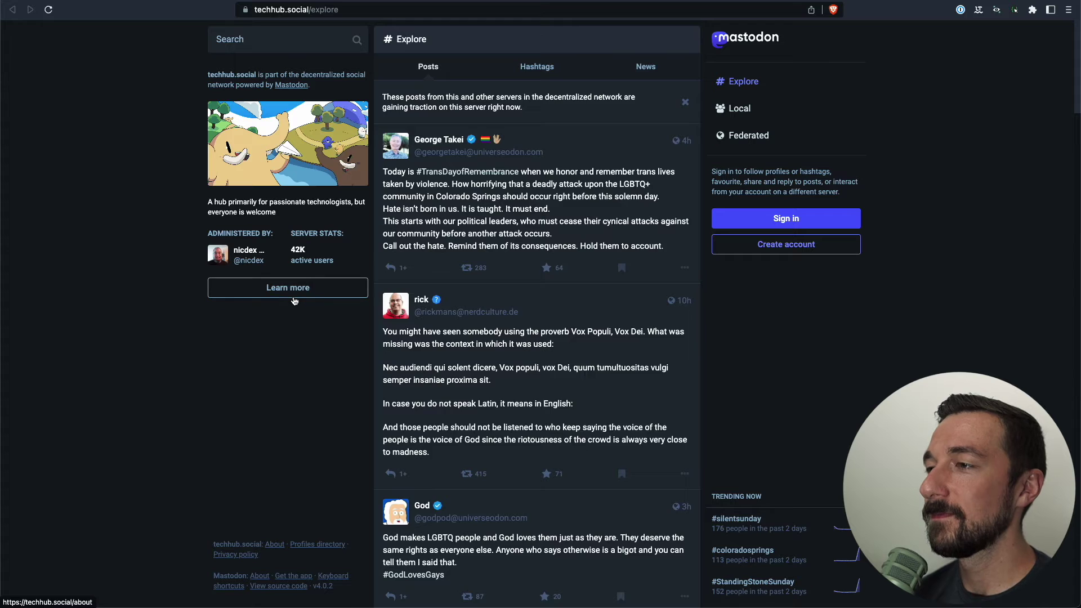
{"action": "left_click", "coordinate": [294, 302]}
{"action": "scroll", "coordinate": [781, 586], "scroll_direction": "down", "scroll_amount": 5}
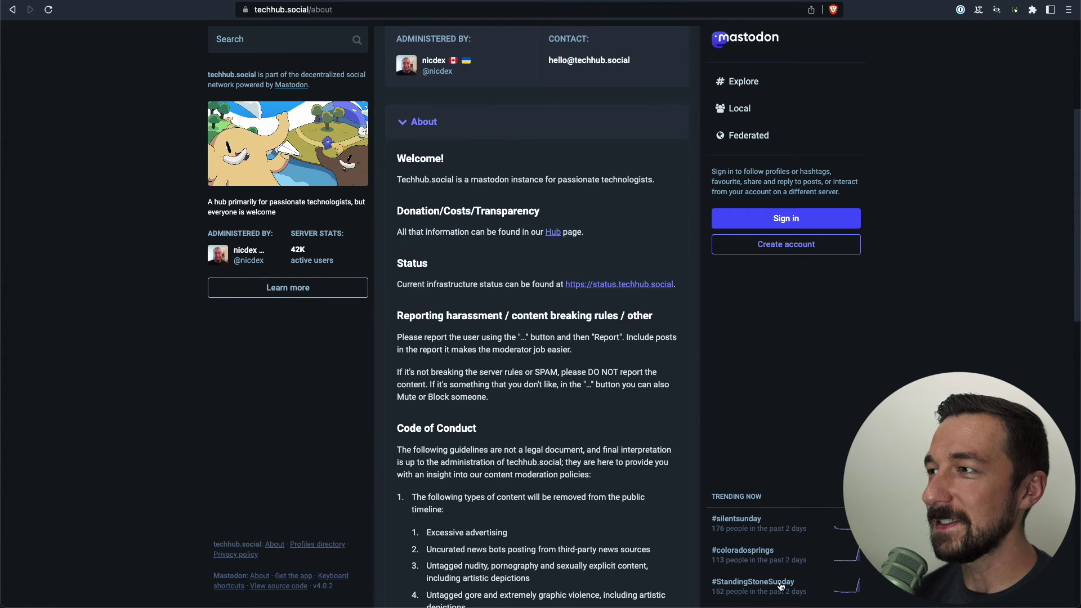
{"action": "scroll", "coordinate": [657, 538], "scroll_direction": "down", "scroll_amount": 3}
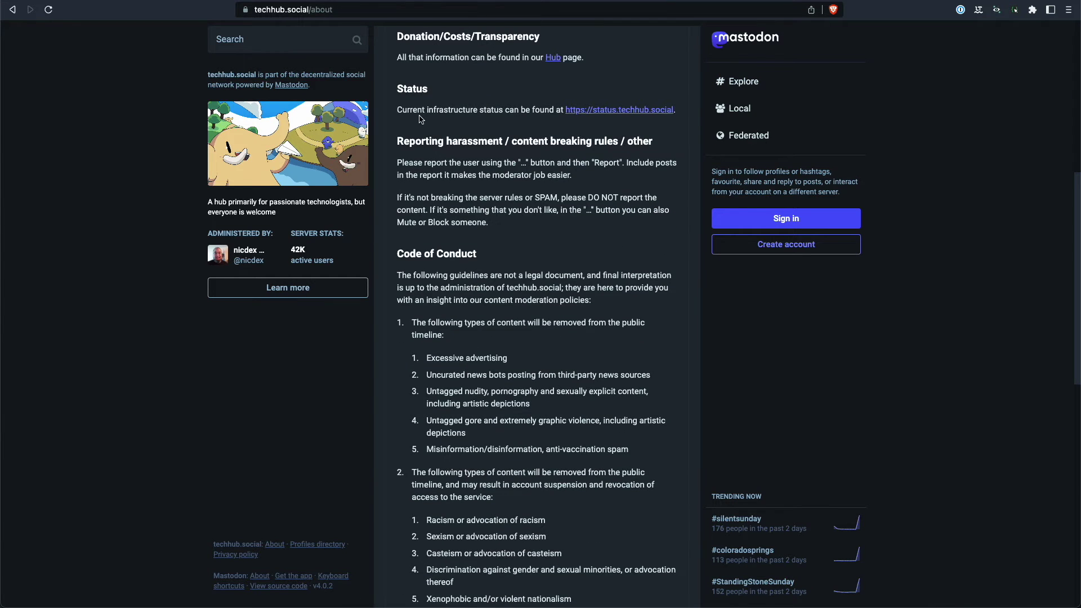
{"action": "key", "text": "g"}
{"action": "key", "text": "l"}
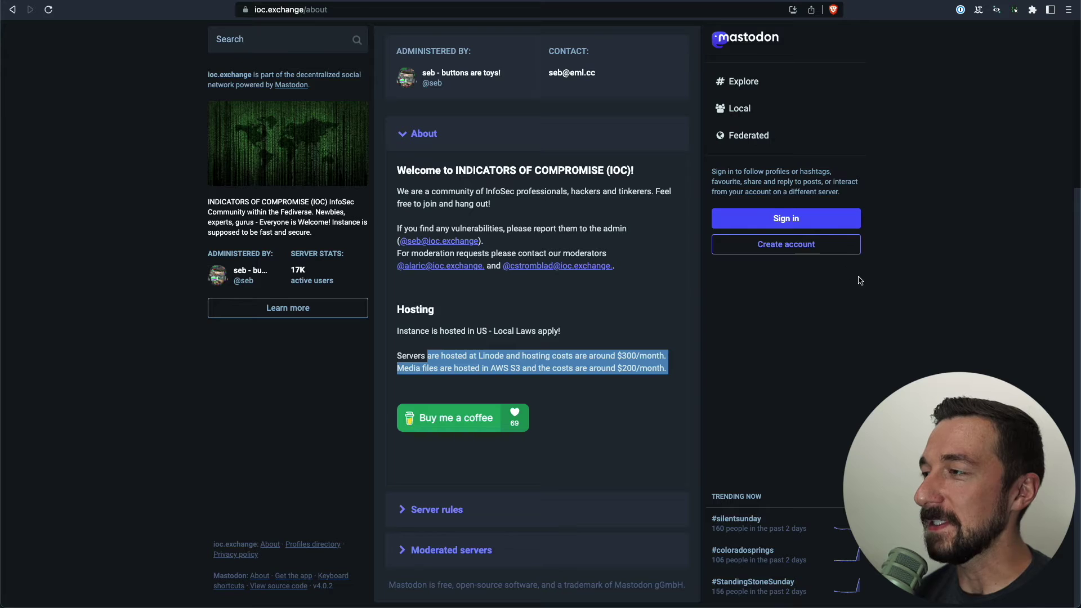
Start creating an ioc.exchange account and accept the server's ground rules
{"action": "left_click", "coordinate": [801, 246]}
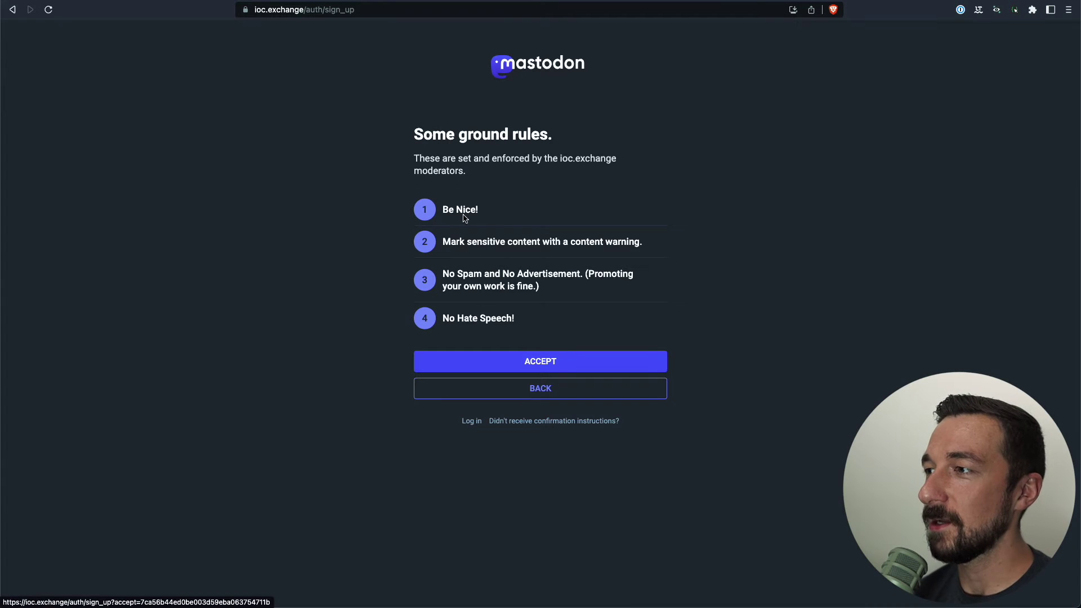
{"action": "left_click_drag", "start_coordinate": [393, 139], "coordinate": [606, 336]}
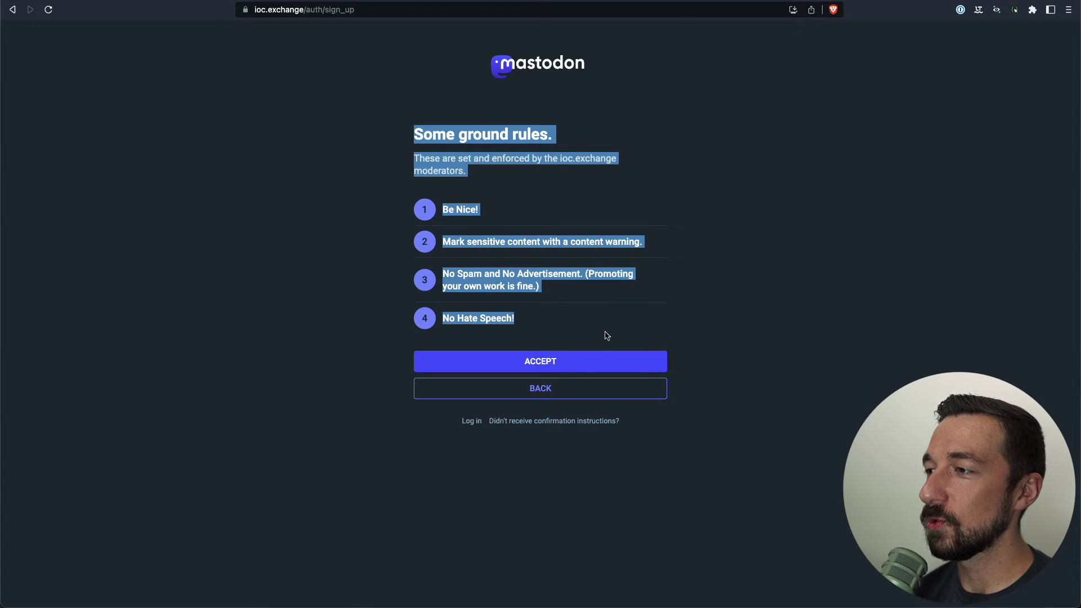
{"action": "left_click", "coordinate": [519, 361]}
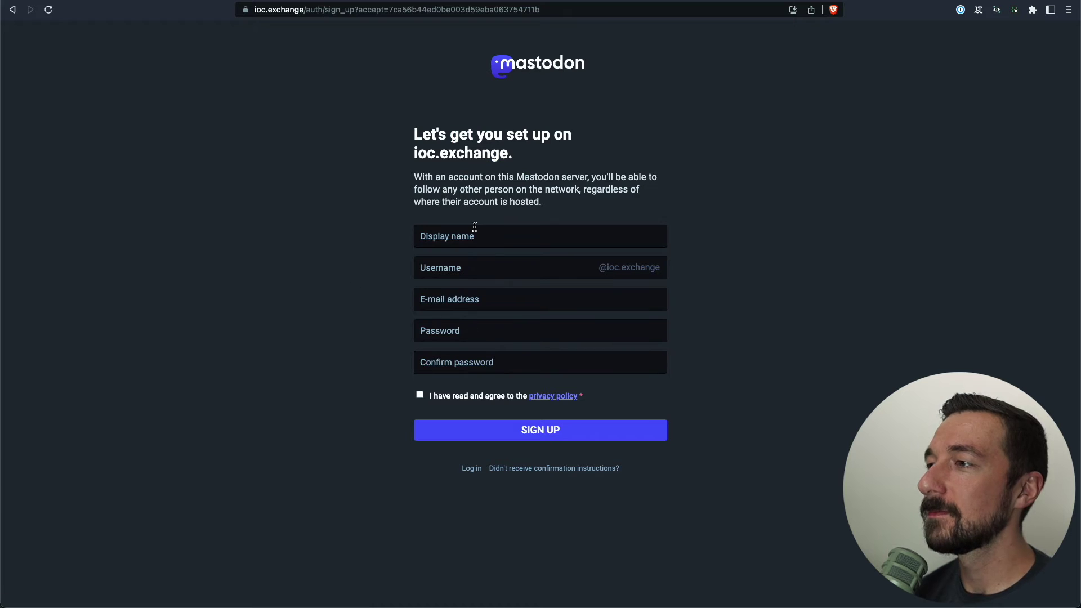
Fill in display name 'Side Of Burritos', username 'sideo', e-mail and password, and accept the privacy policy
{"action": "left_click", "coordinate": [467, 230]}
{"action": "type", "text": "Side Of"}
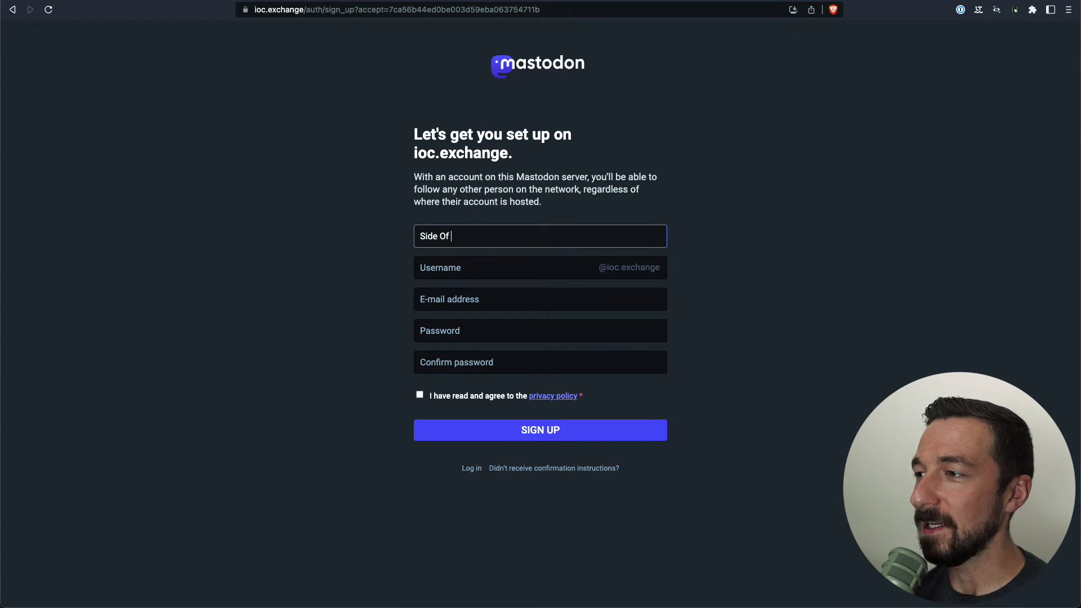
{"action": "type", "text": " Burritos"}
{"action": "key", "text": "Tab"}
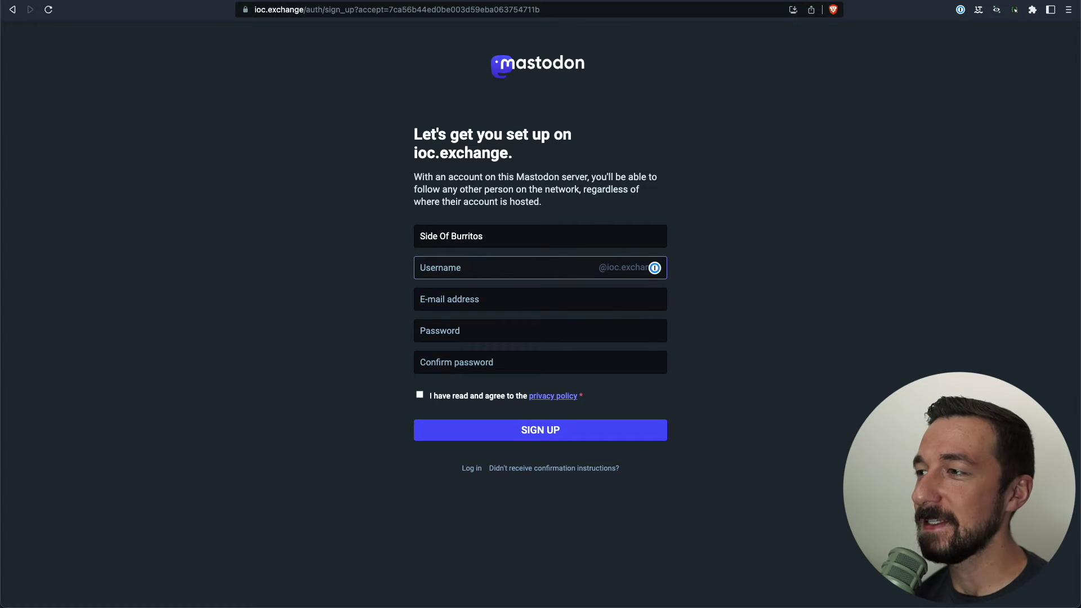
{"action": "type", "text": "sideofburritos"}
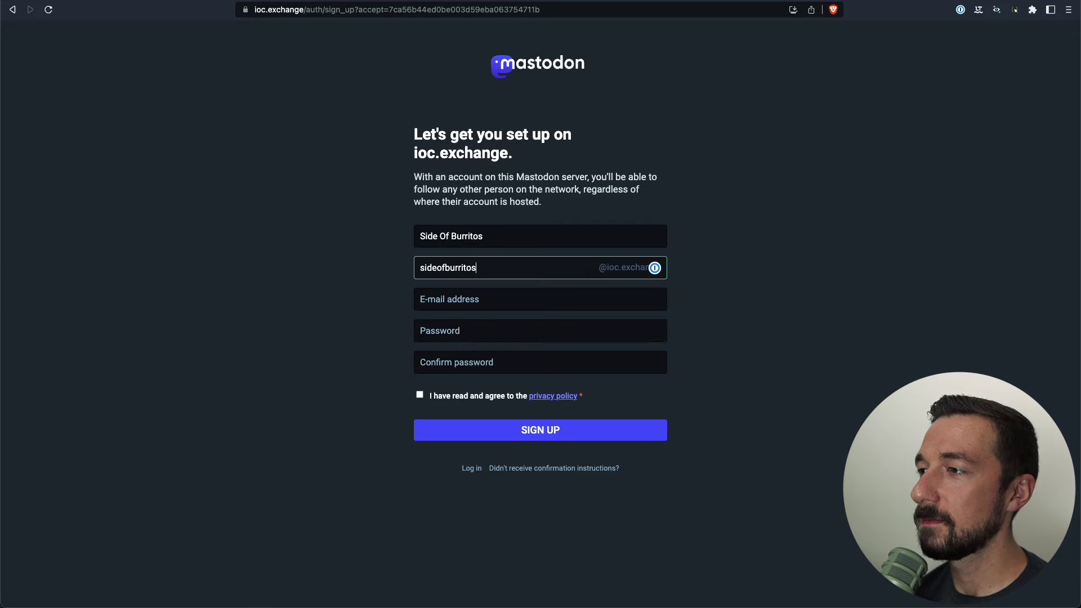
{"action": "key", "text": "Tab"}
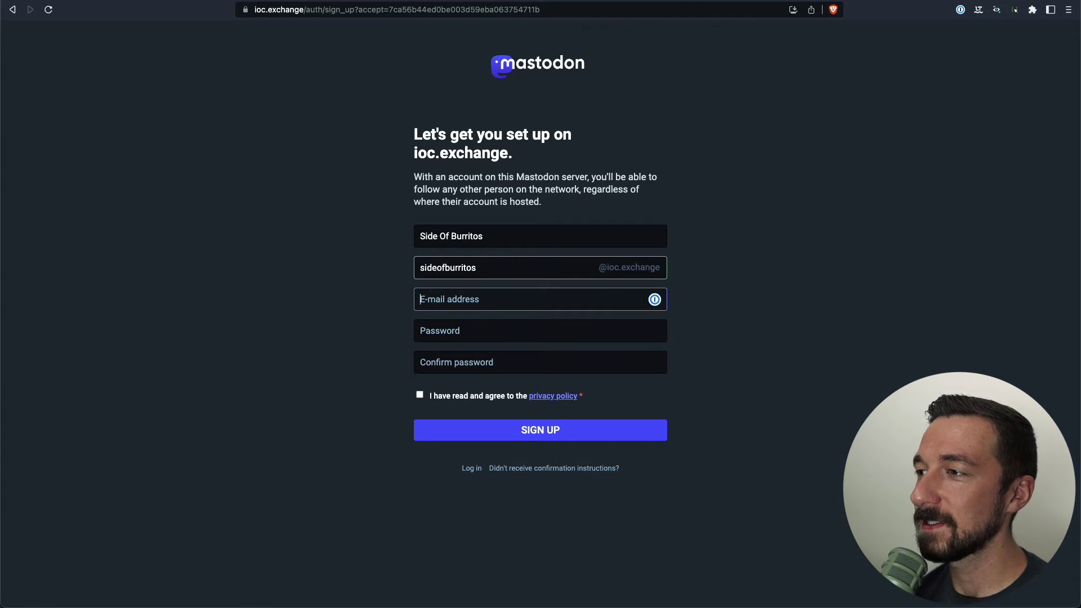
{"action": "key", "text": "Tab"}
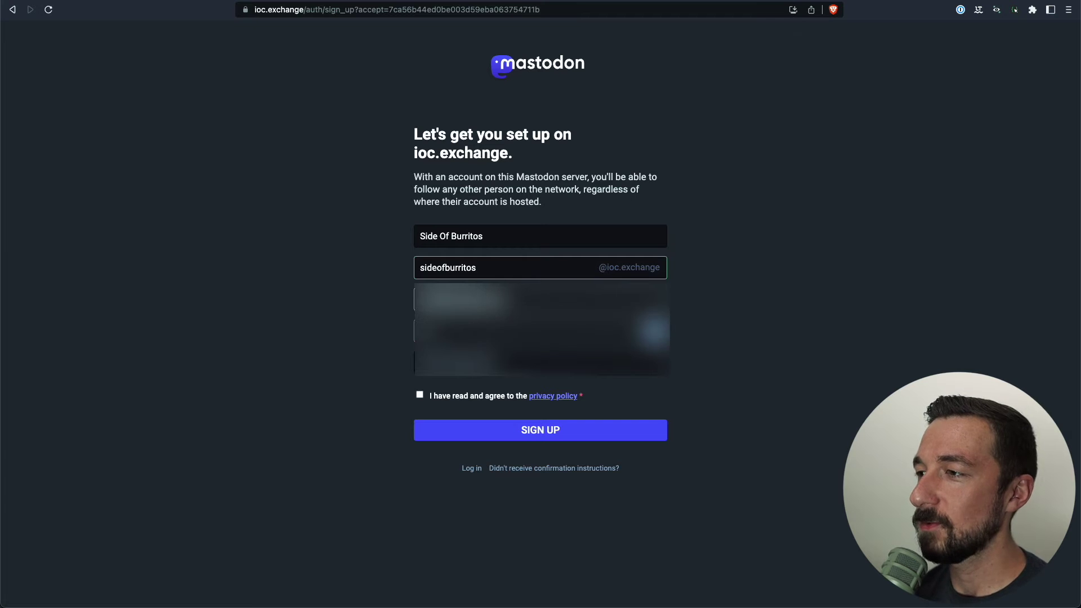
{"action": "key", "text": "Tab"}
{"action": "left_click", "coordinate": [419, 395]}
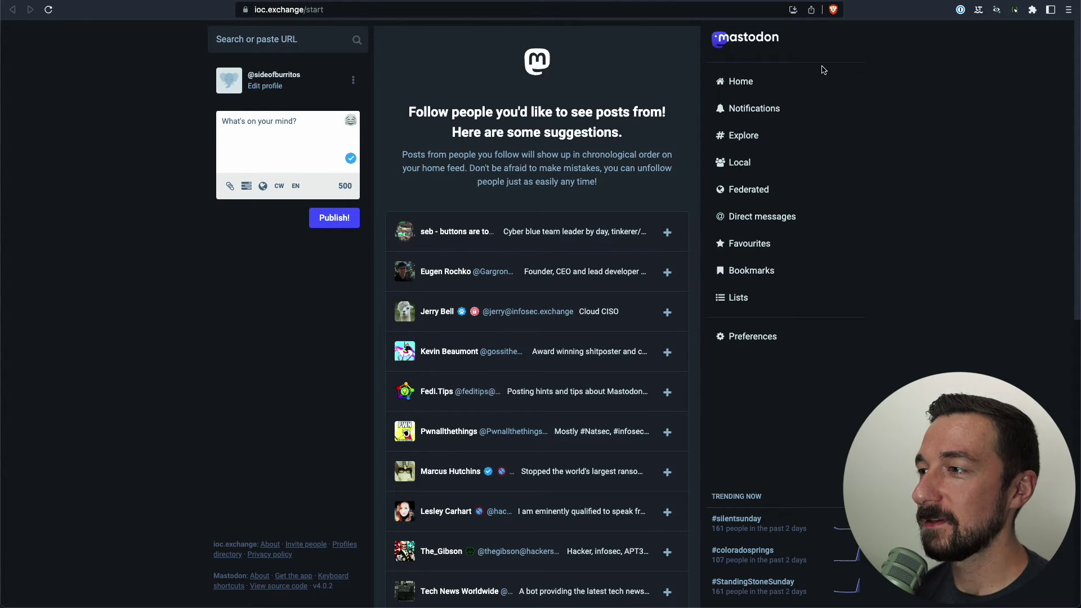
Follow the top two suggested accounts and open the Home timeline
{"action": "left_click", "coordinate": [667, 232]}
{"action": "left_click", "coordinate": [668, 272]}
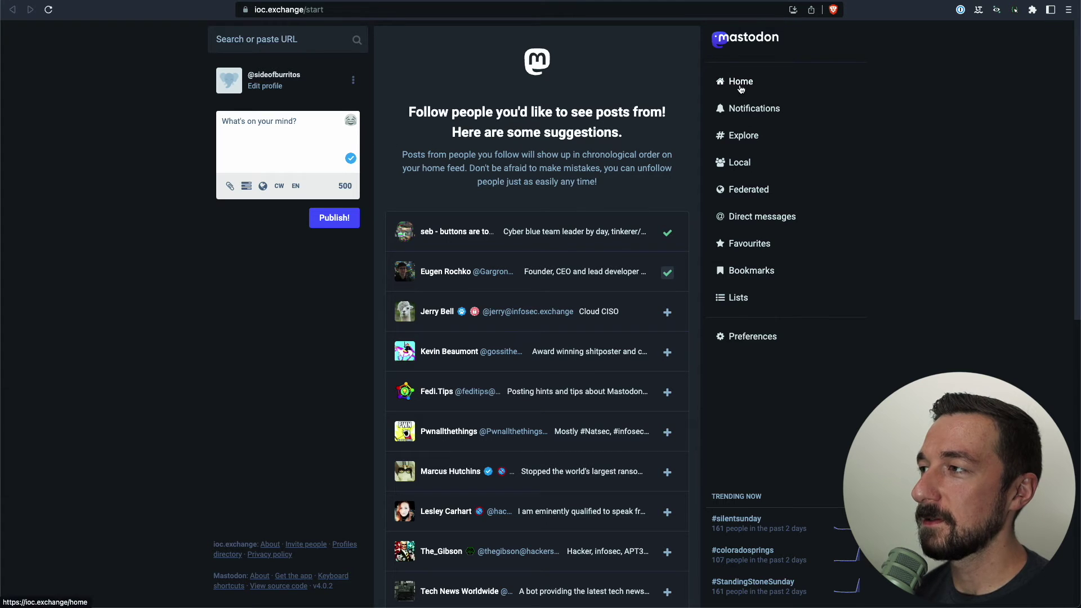
{"action": "left_click", "coordinate": [741, 84]}
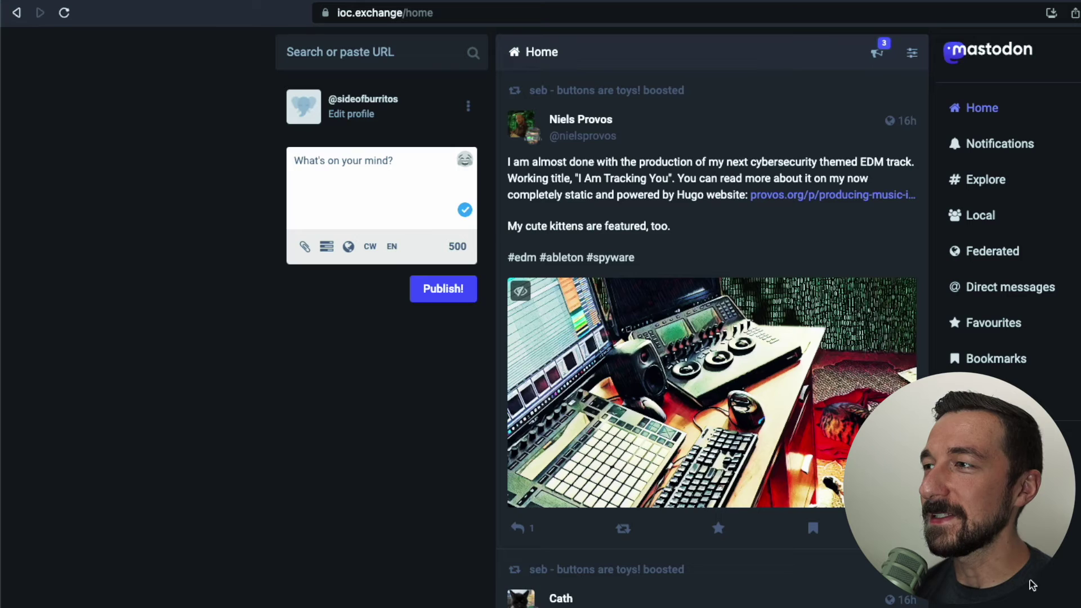
Click into the home feed's compose box, then switch to the Federated timeline of other servers' posts
{"action": "left_click", "coordinate": [360, 186]}
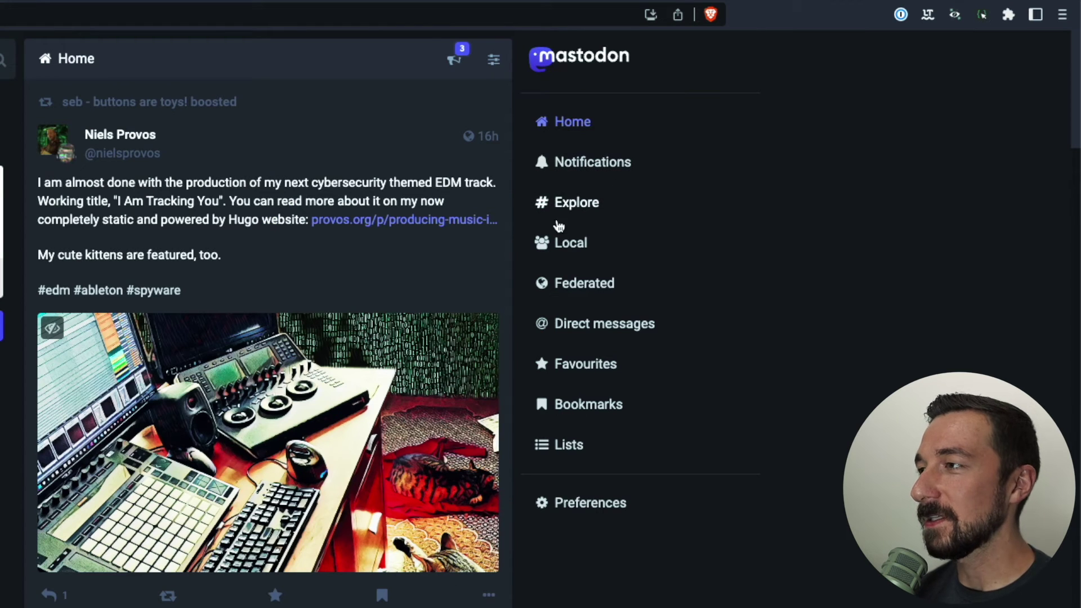
{"action": "left_click", "coordinate": [716, 272]}
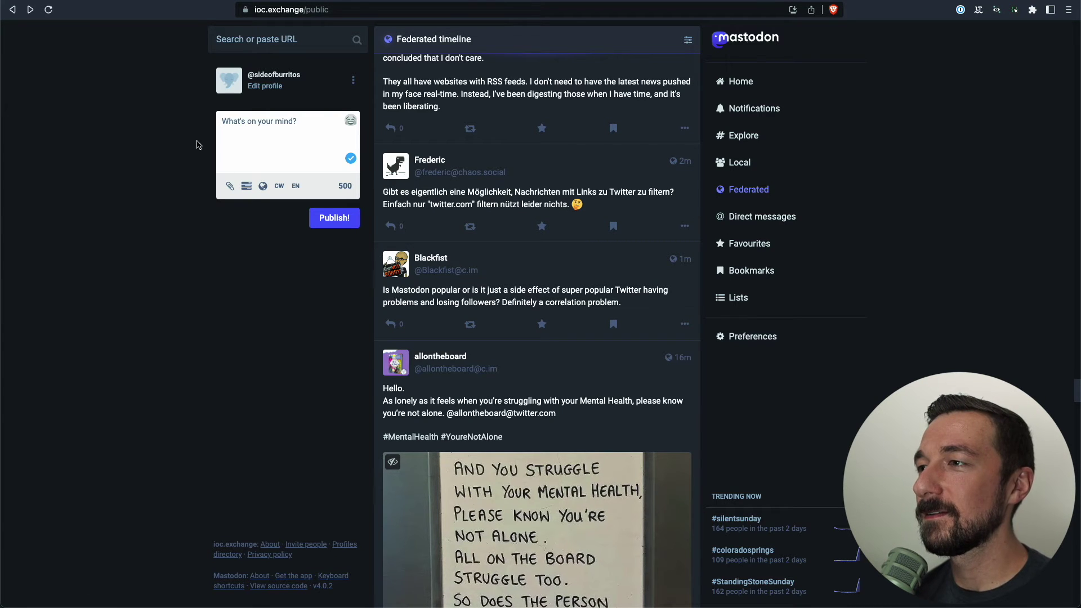
{"action": "left_click", "coordinate": [229, 89]}
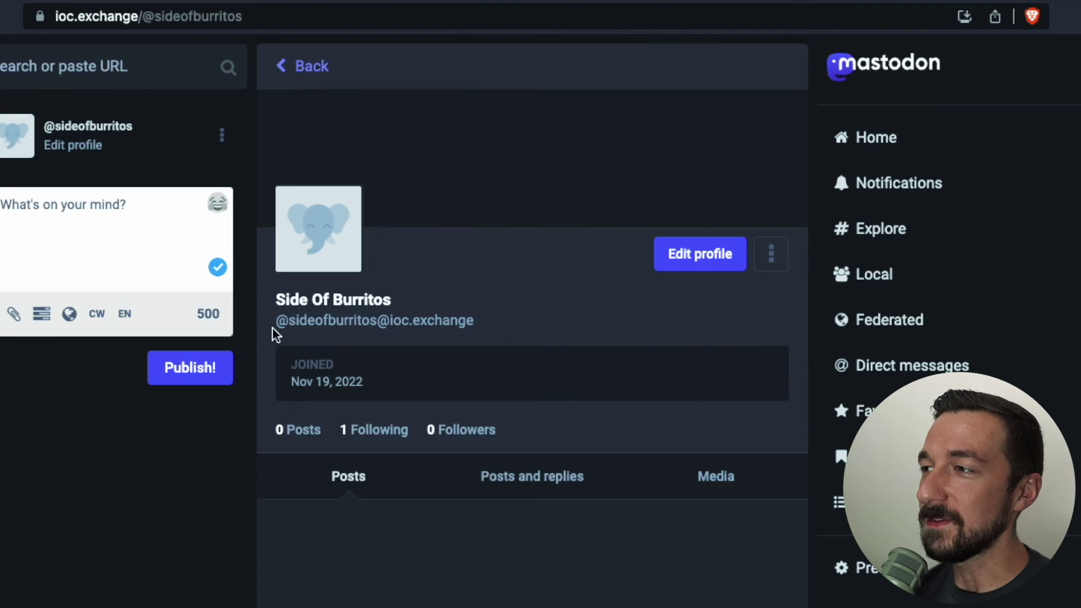
{"action": "left_click", "coordinate": [385, 193]}
{"action": "left_click_drag", "start_coordinate": [276, 328], "coordinate": [337, 336]}
{"action": "left_click", "coordinate": [481, 331]}
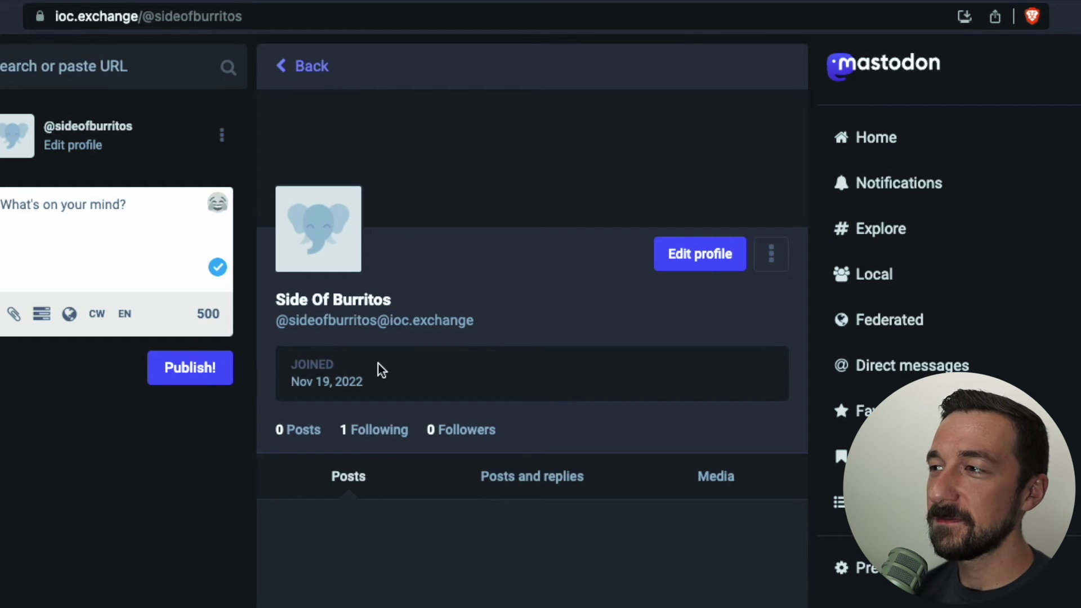
{"action": "left_click_drag", "start_coordinate": [276, 320], "coordinate": [378, 315]}
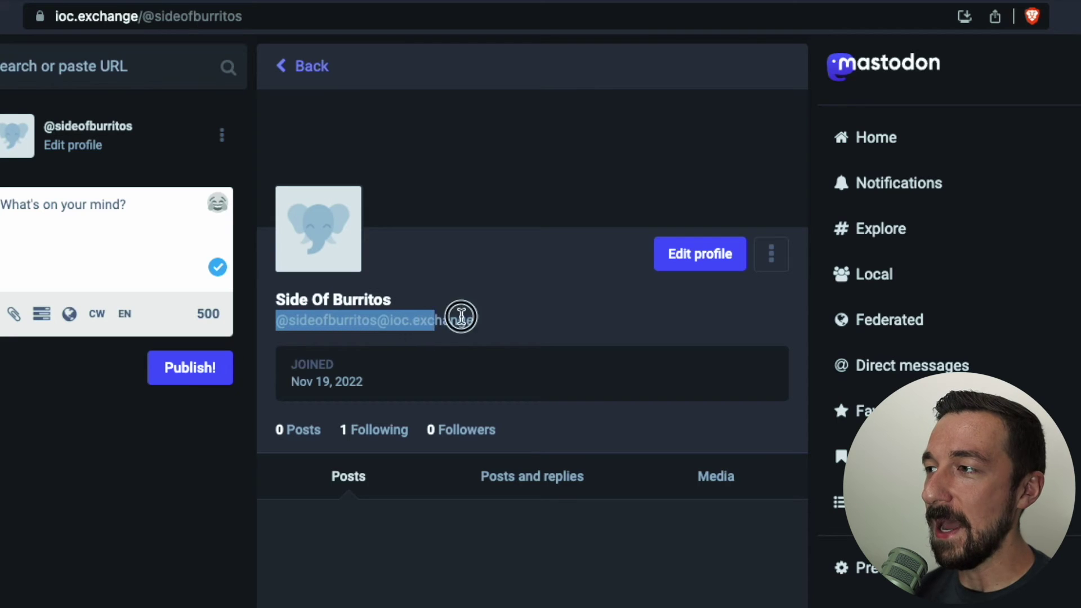
{"action": "left_click_drag", "start_coordinate": [461, 316], "coordinate": [544, 317]}
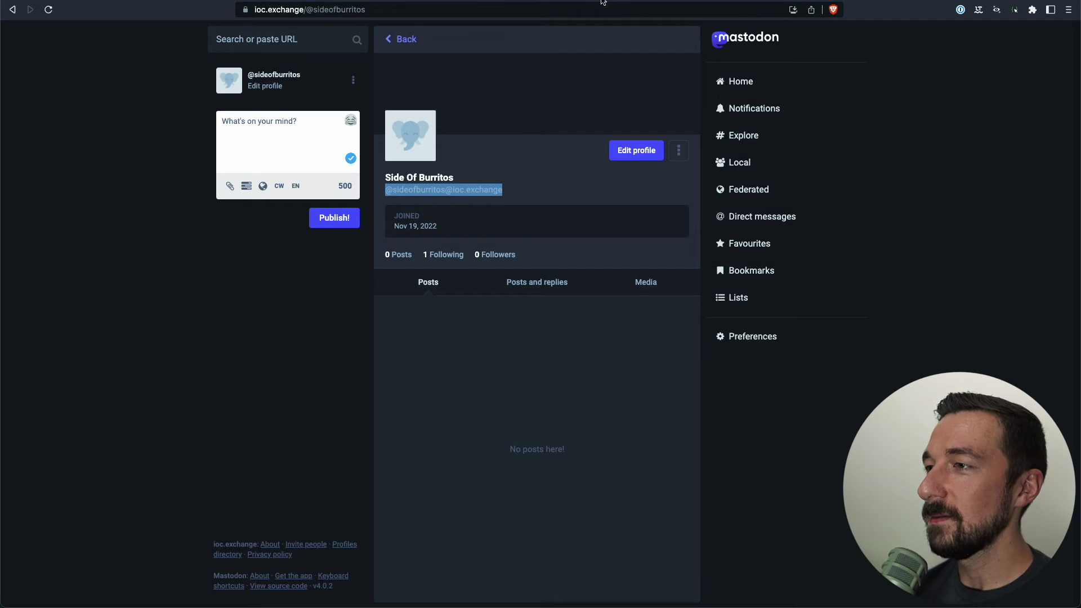
{"action": "left_click", "coordinate": [506, 190]}
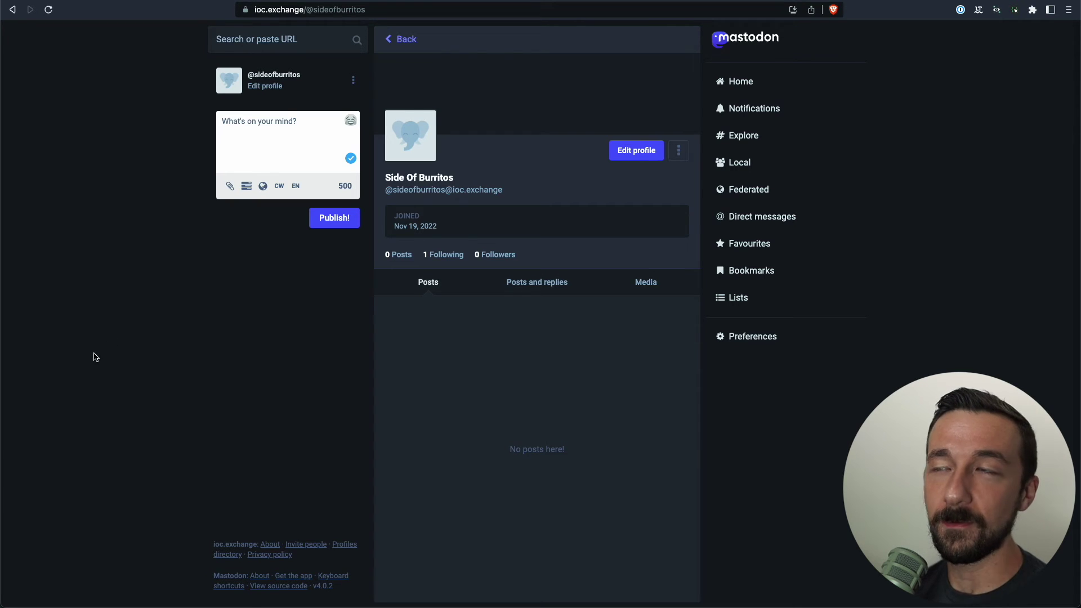
Search for the creator's full infosec.exchange handle and open the matching profile
{"action": "key", "text": "s"}
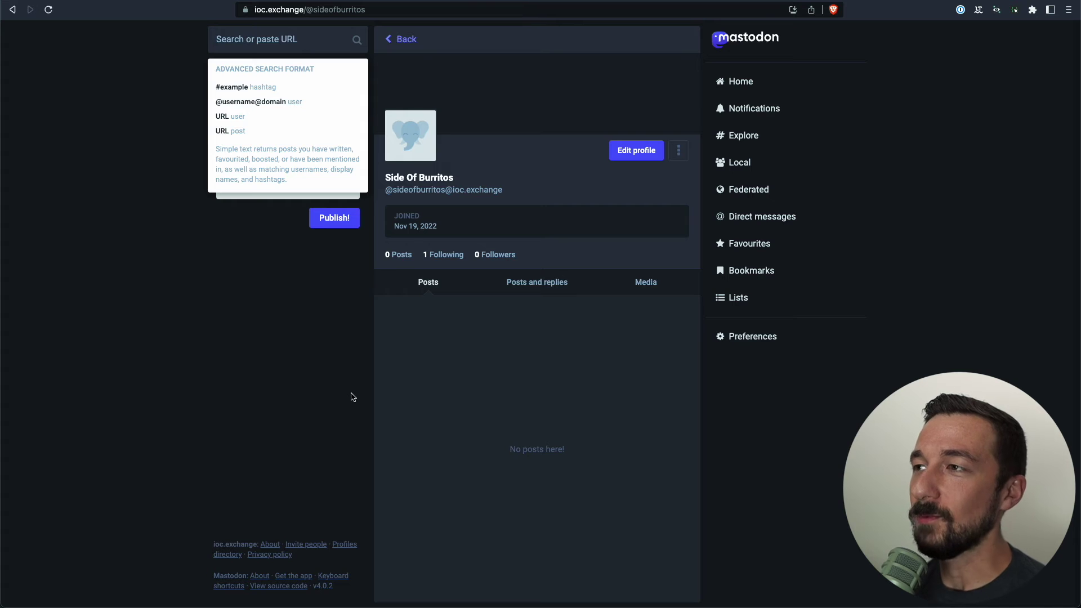
{"action": "type", "text": "@sid"}
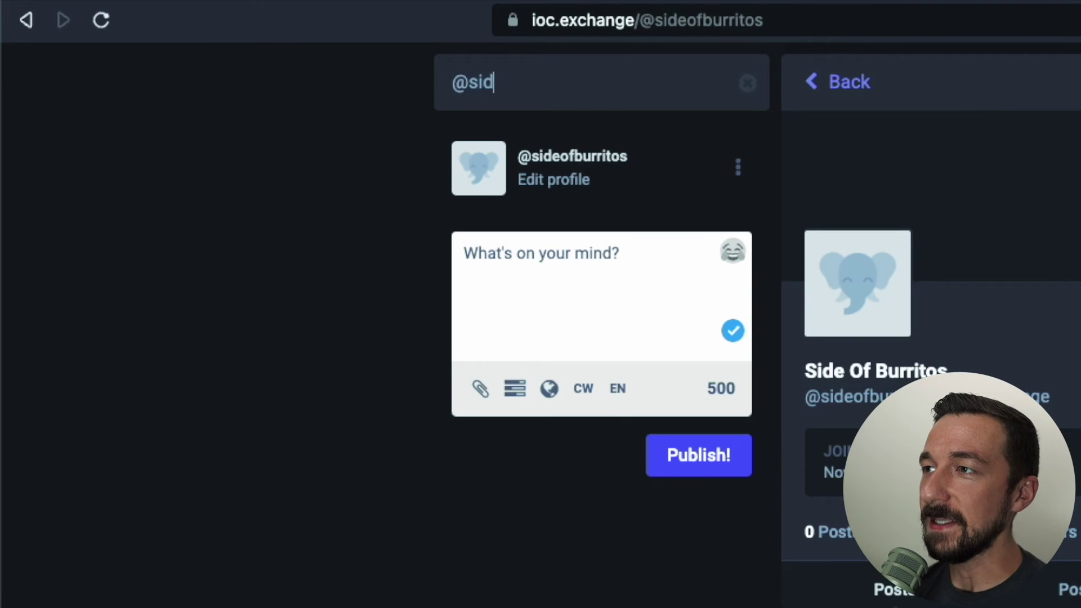
{"action": "type", "text": "eofburritos@info"}
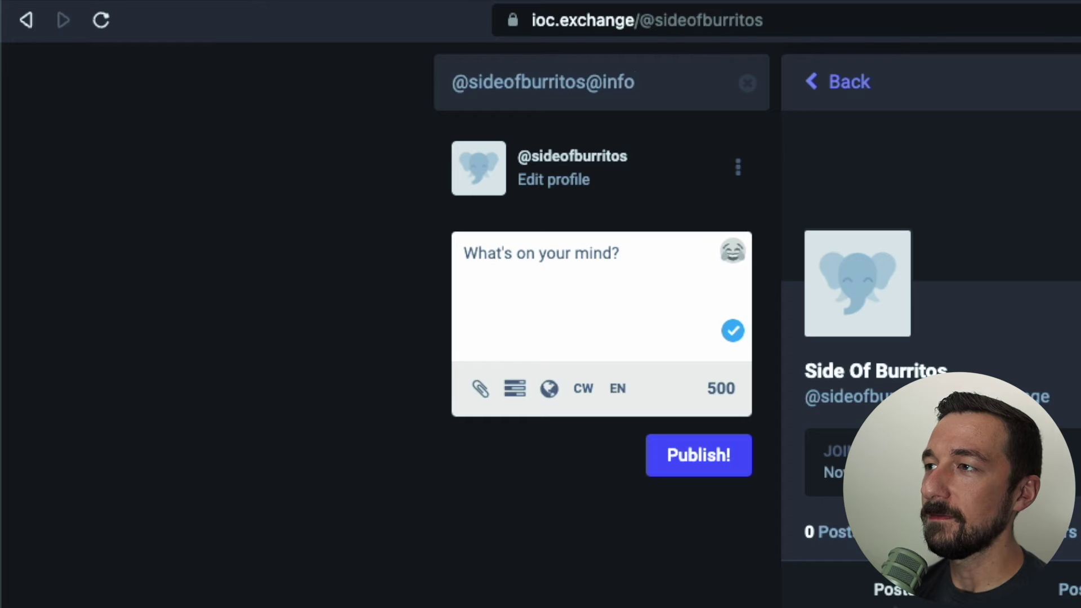
{"action": "type", "text": "sec.ex"}
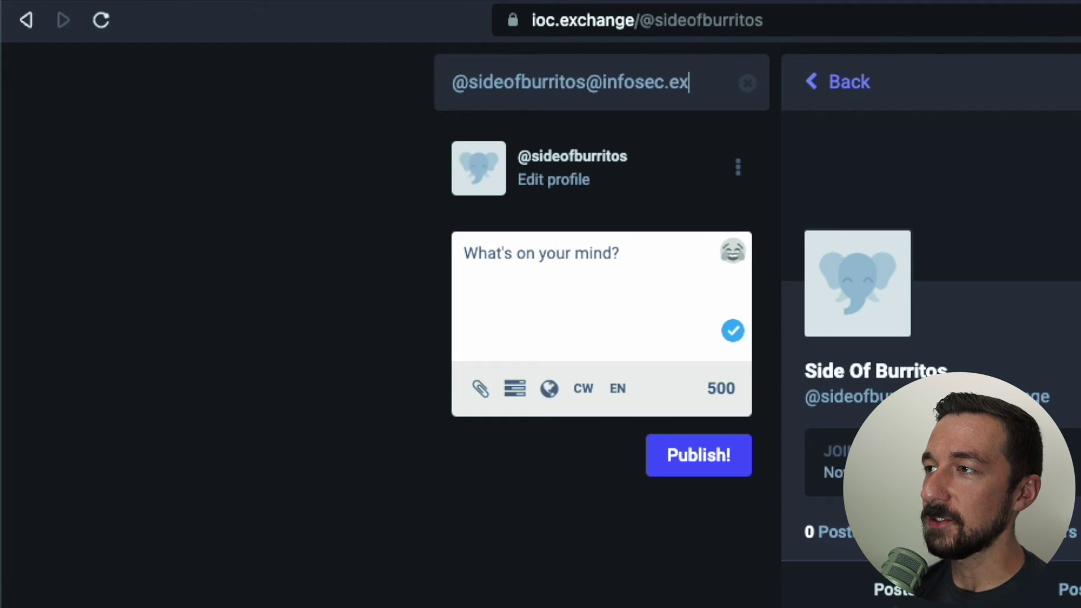
{"action": "type", "text": "change"}
{"action": "key", "text": "Return"}
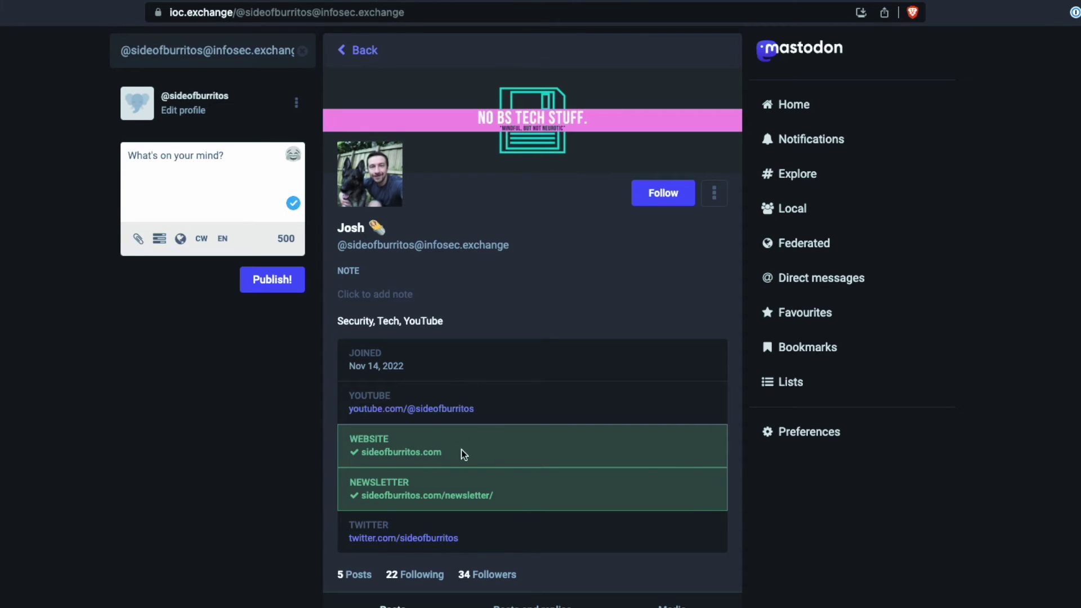
{"action": "left_click_drag", "start_coordinate": [454, 453], "coordinate": [369, 435]}
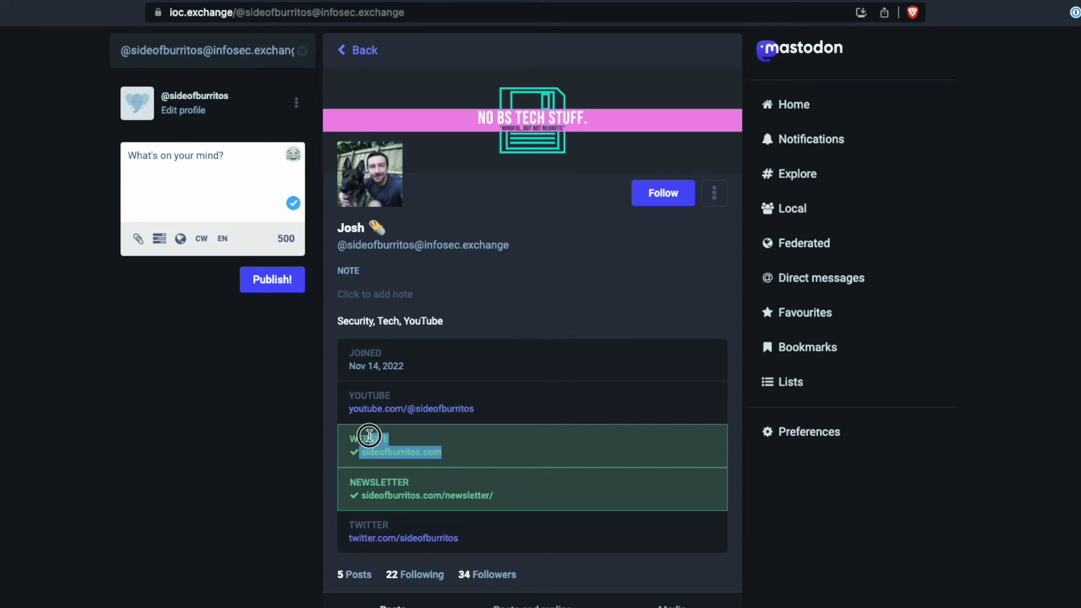
{"action": "left_click", "coordinate": [607, 345]}
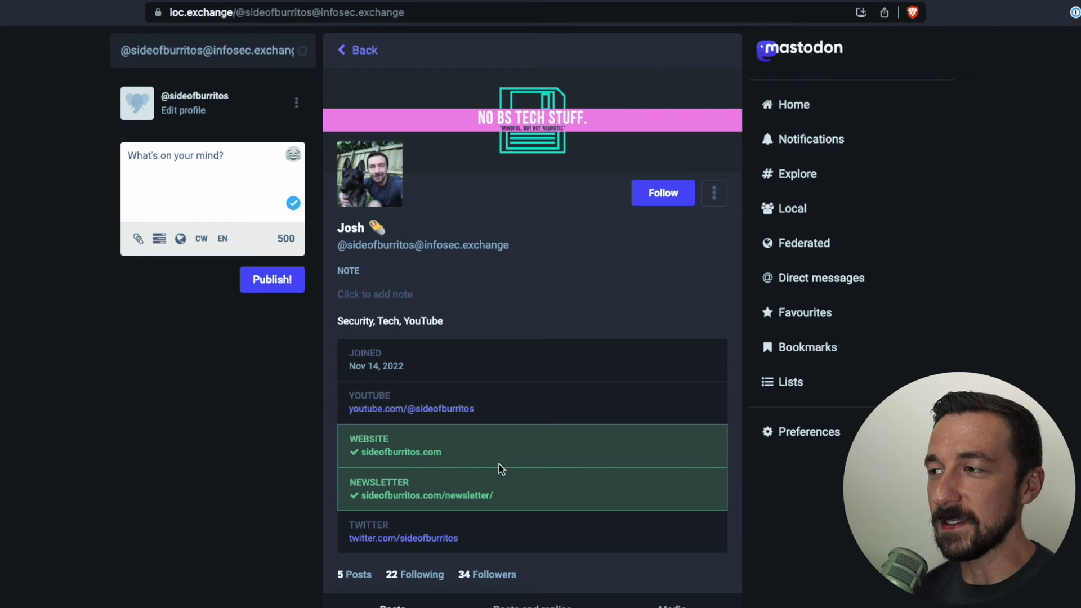
View the verified newsletter page, then go back to the Mastodon profile
{"action": "left_click", "coordinate": [416, 499]}
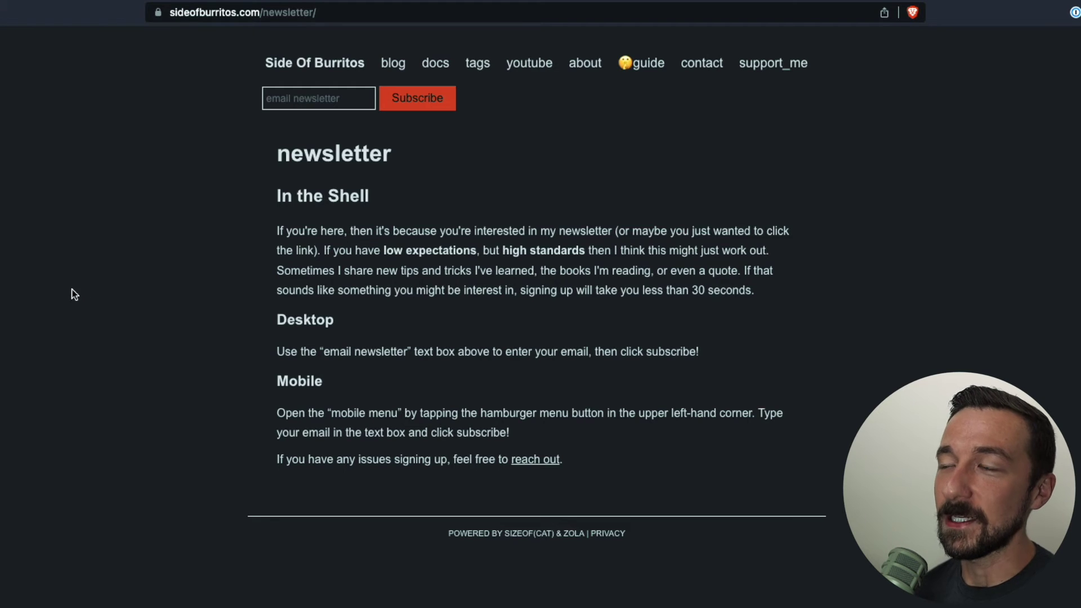
{"action": "key", "text": "super+bracketleft"}
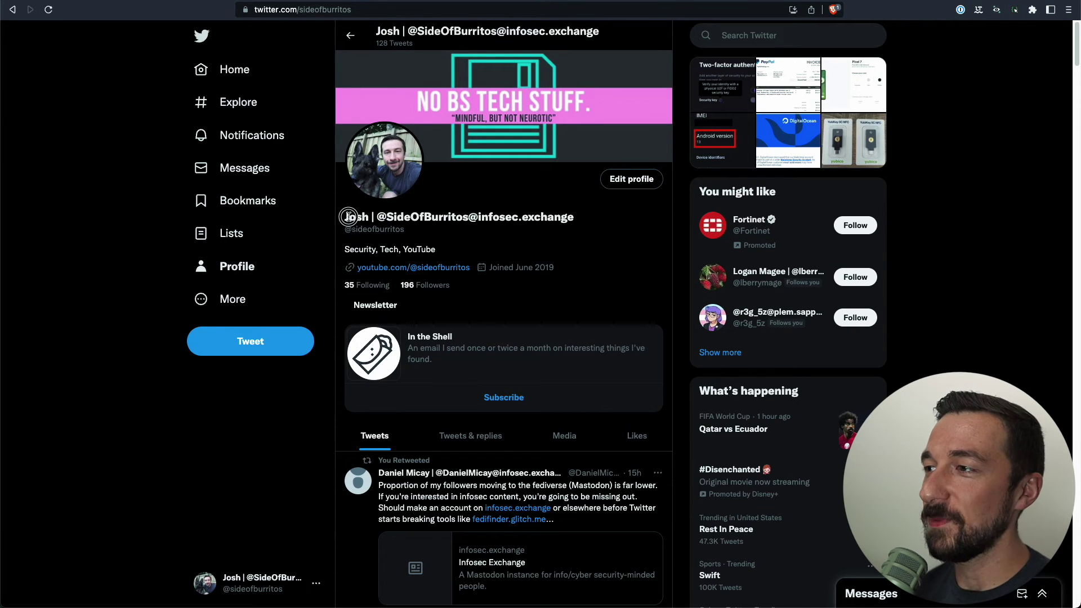
Highlight the Twitter display name to show its embedded infosec.exchange Mastodon handle
{"action": "left_click_drag", "start_coordinate": [349, 216], "coordinate": [462, 217]}
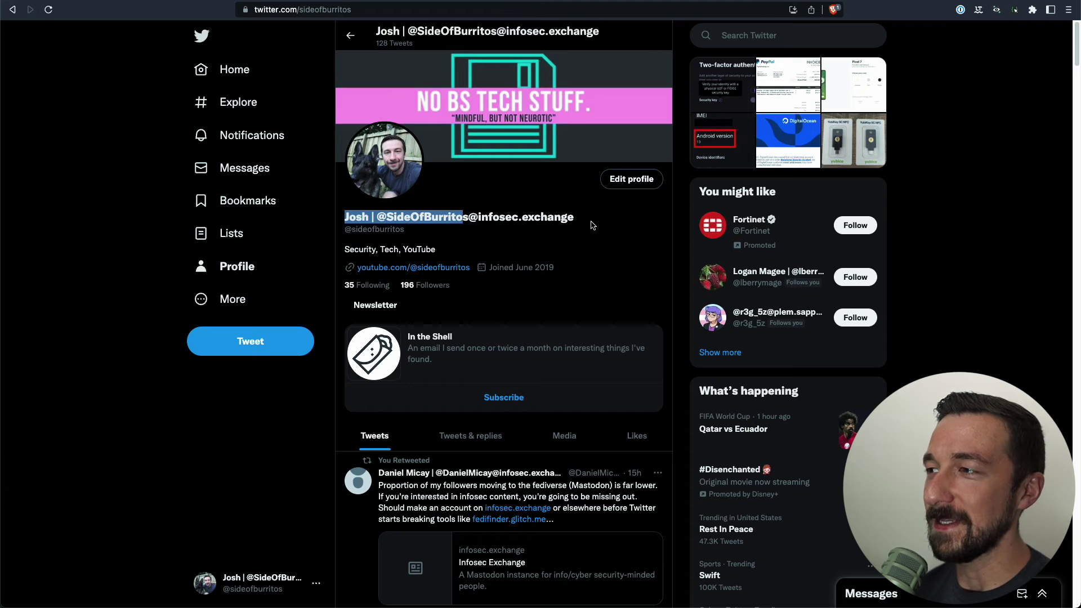
{"action": "left_click_drag", "start_coordinate": [586, 225], "coordinate": [580, 246]}
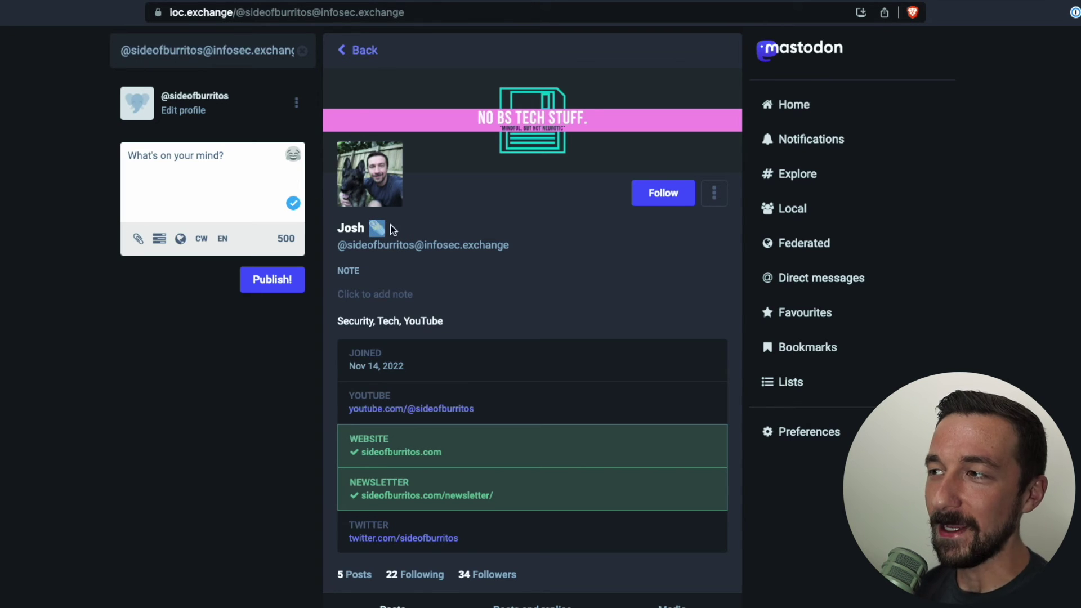
{"action": "left_click", "coordinate": [369, 232]}
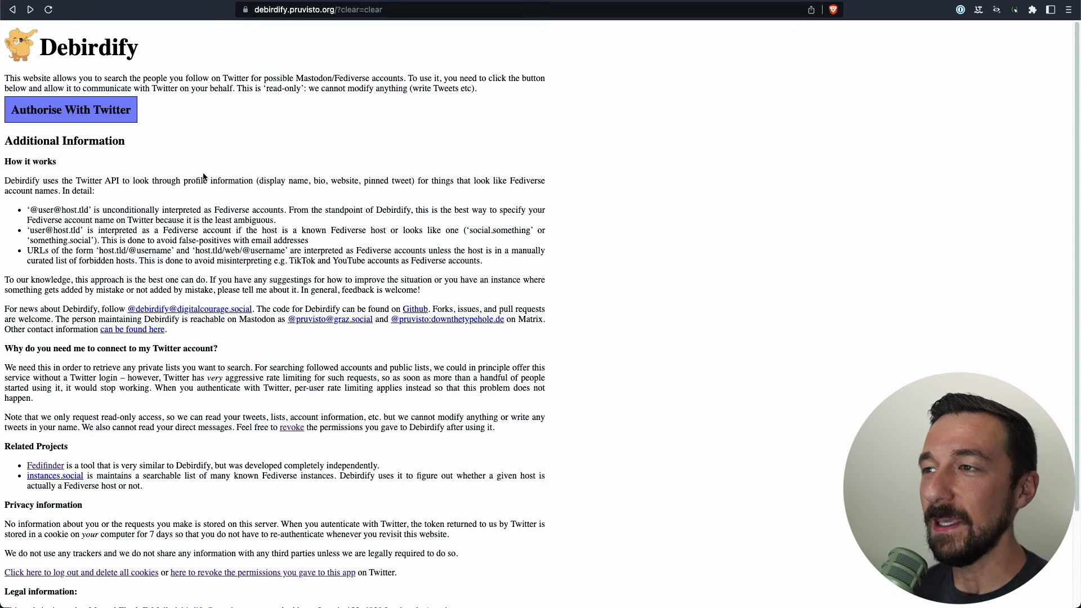
{"action": "left_click_drag", "start_coordinate": [31, 210], "coordinate": [88, 209]}
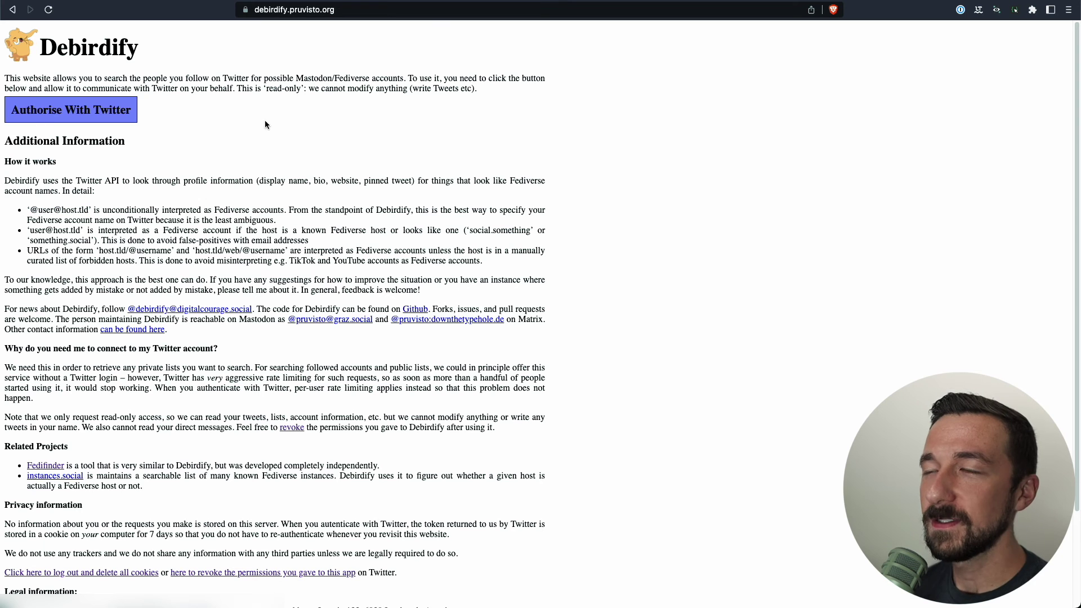
{"action": "left_click", "coordinate": [116, 109]}
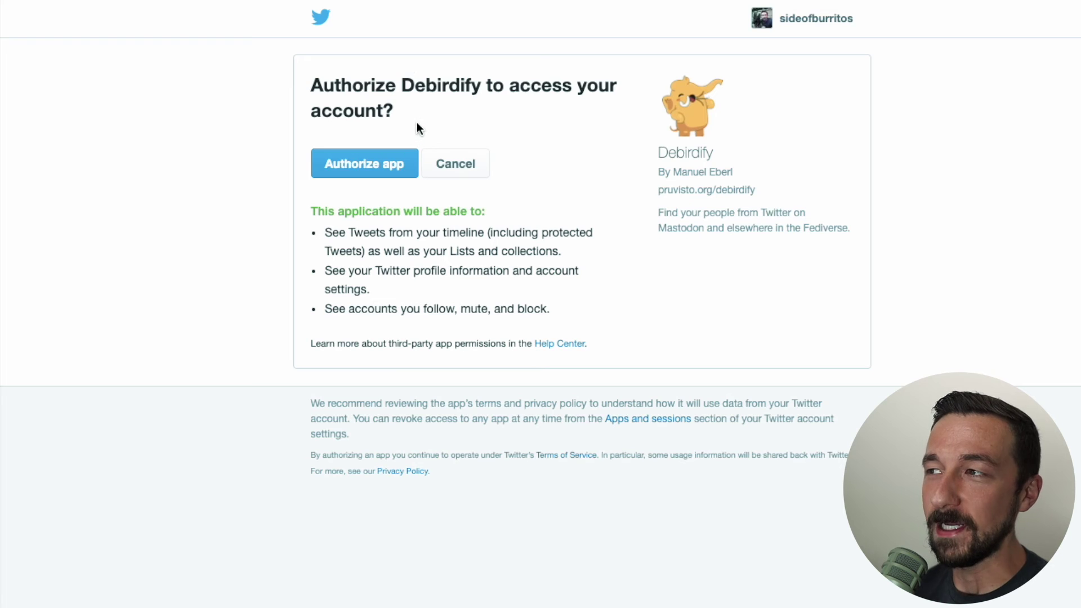
Review the Tweet-reading and profile-information permissions, then authorise Debirdify
{"action": "left_click_drag", "start_coordinate": [396, 112], "coordinate": [321, 90]}
{"action": "left_click", "coordinate": [321, 90]}
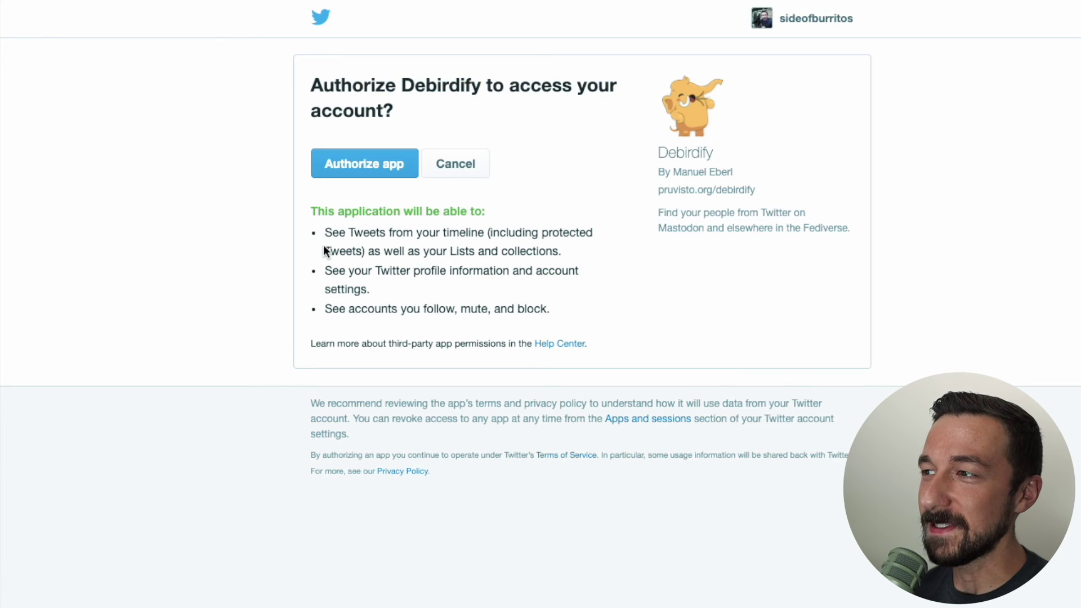
{"action": "left_click_drag", "start_coordinate": [332, 235], "coordinate": [387, 239]}
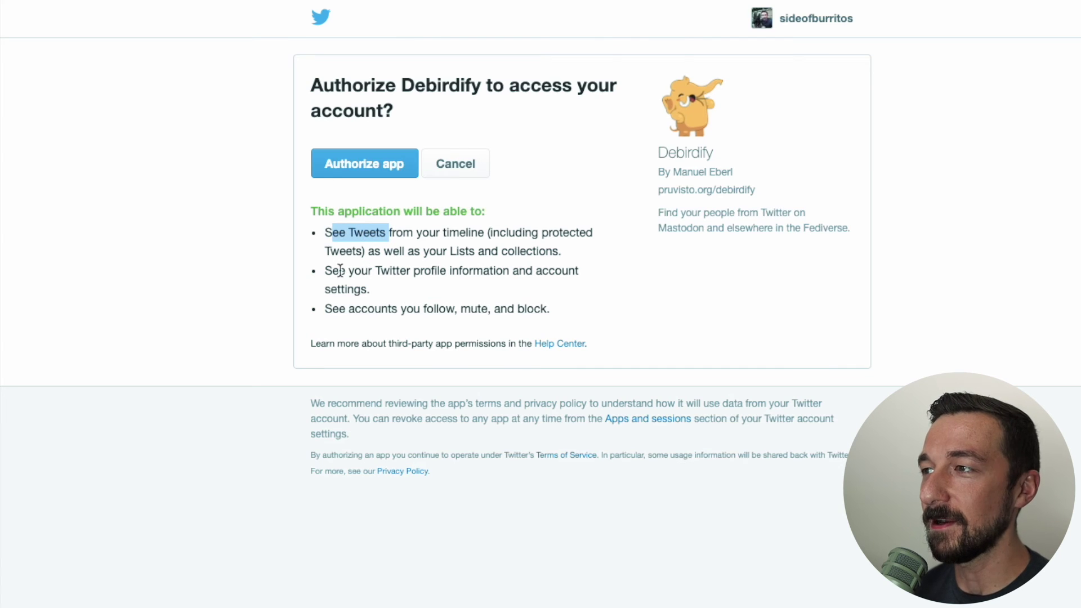
{"action": "left_click_drag", "start_coordinate": [325, 268], "coordinate": [490, 287]}
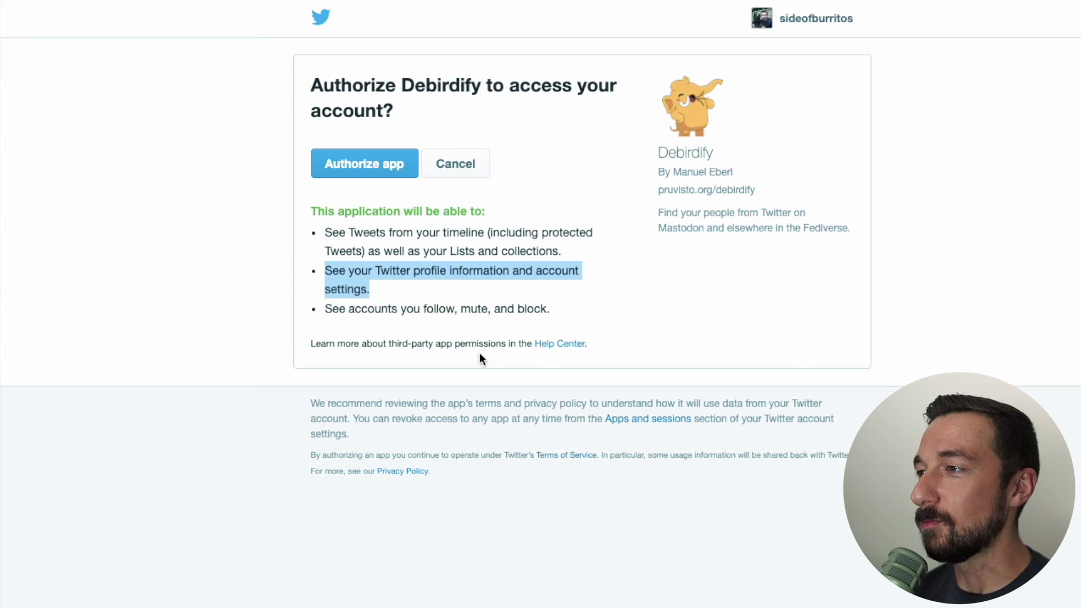
{"action": "left_click", "coordinate": [328, 177]}
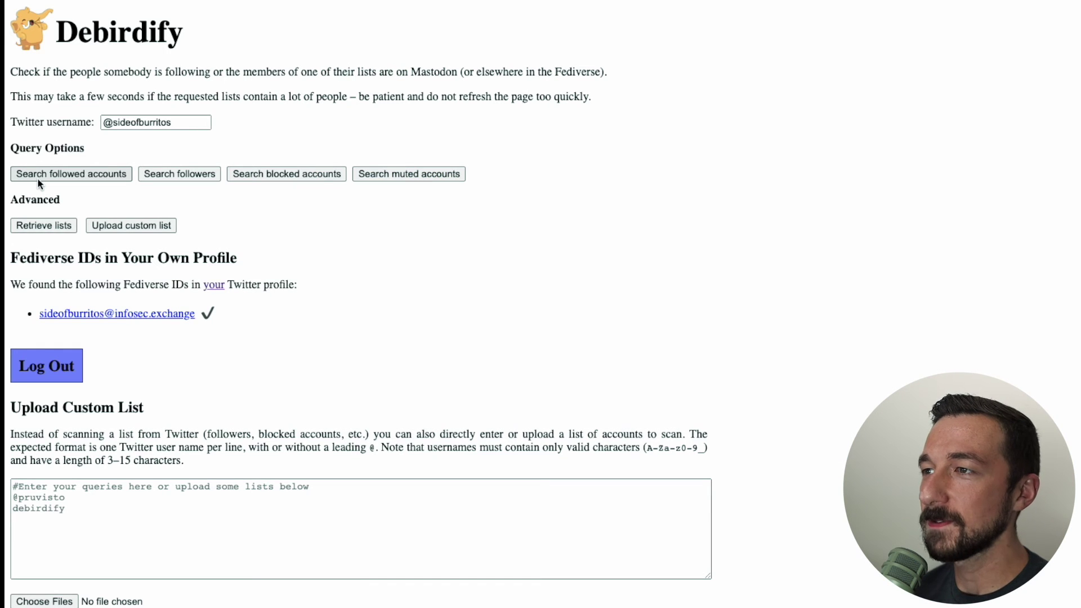
Run Debirdify's Fediverse ID search and note how many Twitter accounts were searched
{"action": "left_click", "coordinate": [37, 176]}
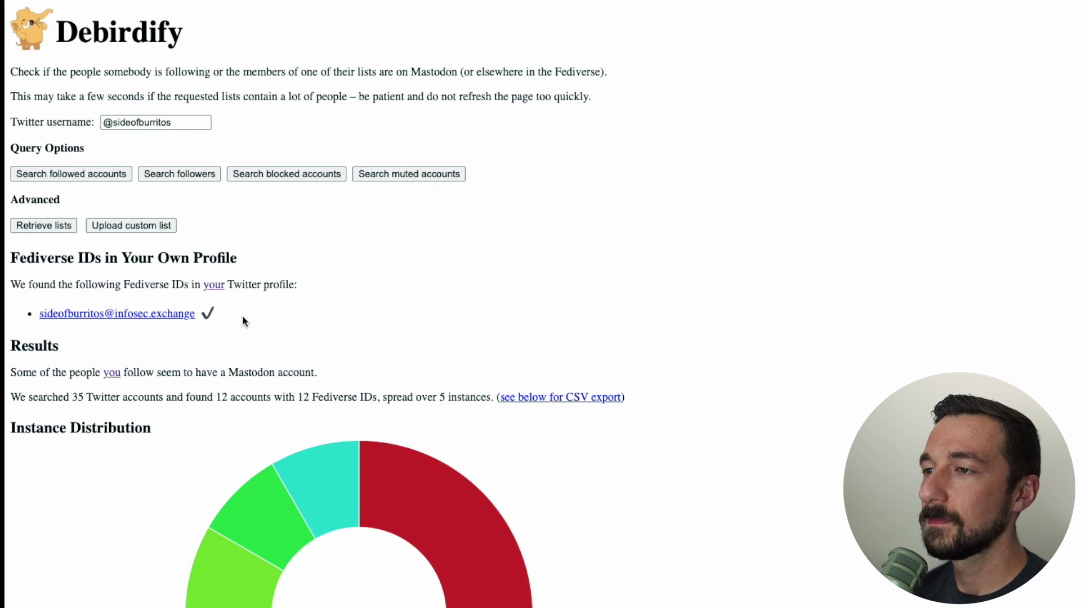
{"action": "scroll", "coordinate": [242, 315], "scroll_direction": "down", "scroll_amount": 4}
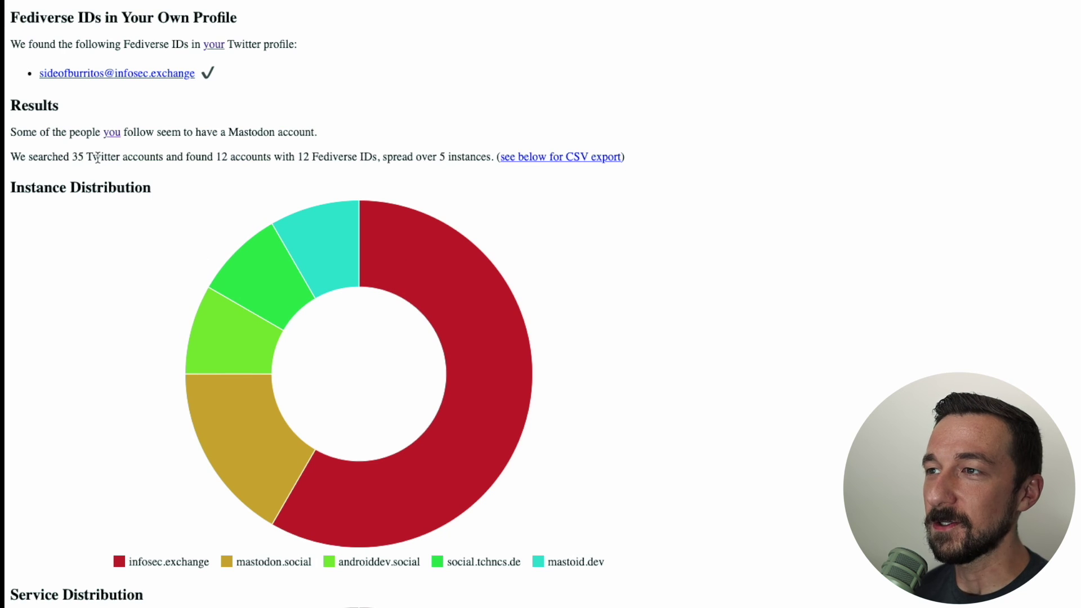
{"action": "left_click_drag", "start_coordinate": [77, 157], "coordinate": [212, 164]}
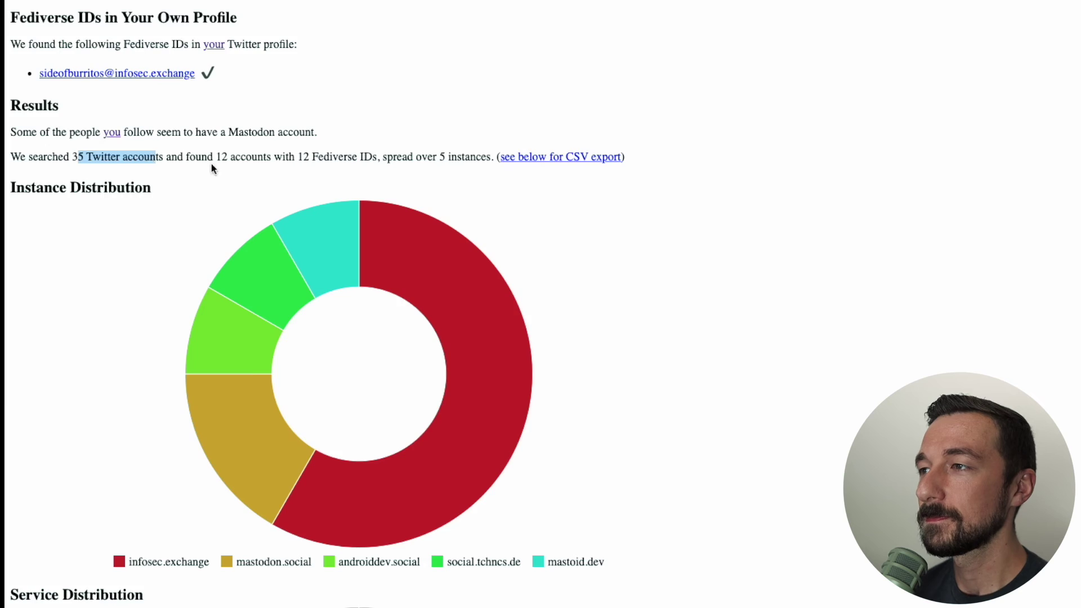
Scroll through the results, marking Mastodon in the service chart, down to the CSV export
{"action": "scroll", "coordinate": [607, 362], "scroll_direction": "down", "scroll_amount": 3}
{"action": "left_click_drag", "start_coordinate": [608, 361], "coordinate": [90, 352]}
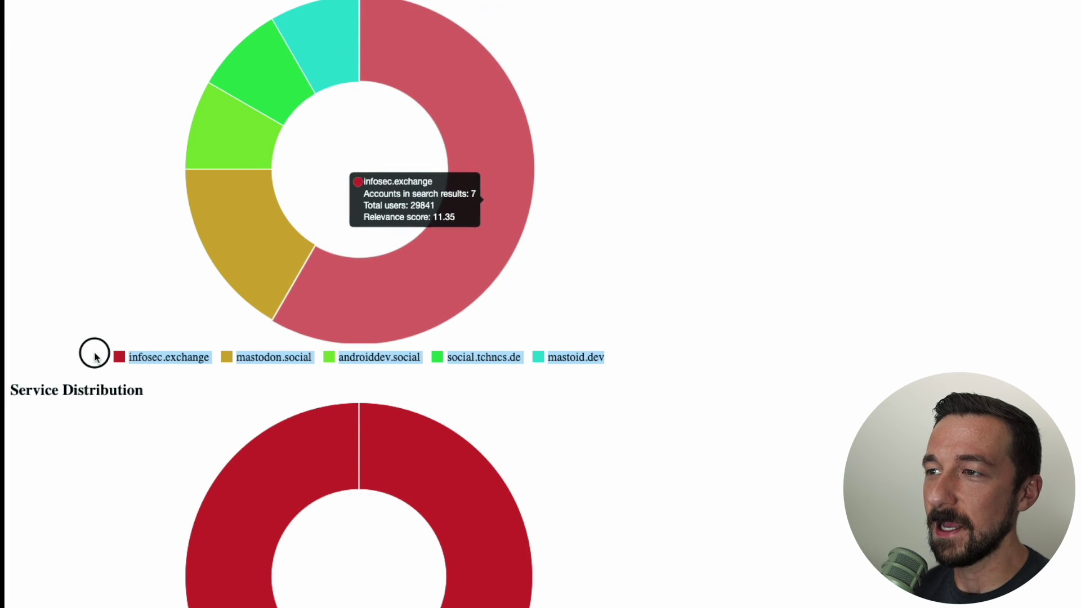
{"action": "scroll", "coordinate": [245, 498], "scroll_direction": "down", "scroll_amount": 8}
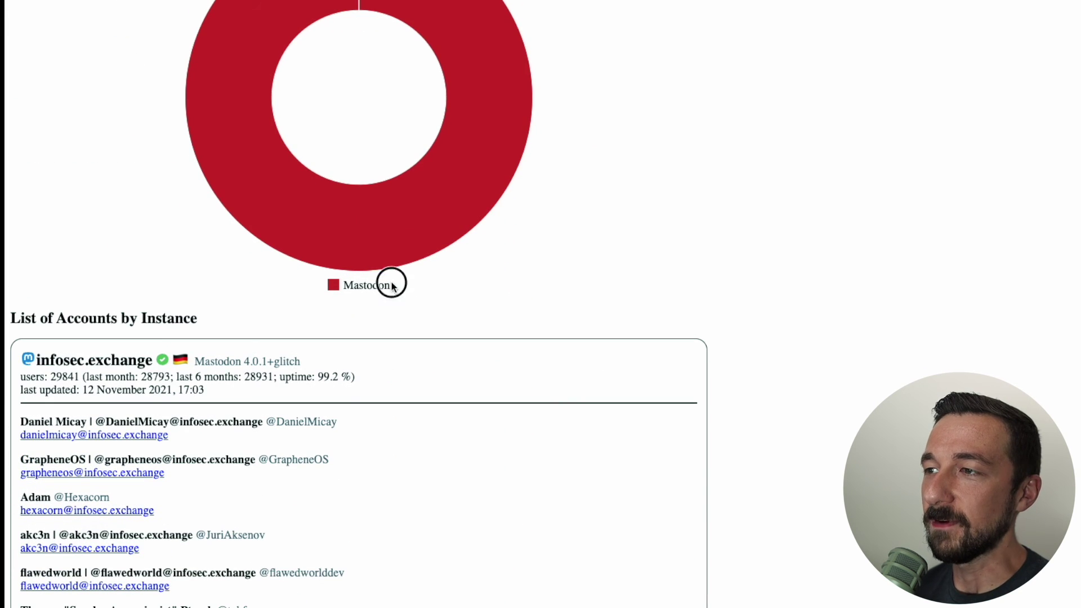
{"action": "double_click", "coordinate": [355, 285]}
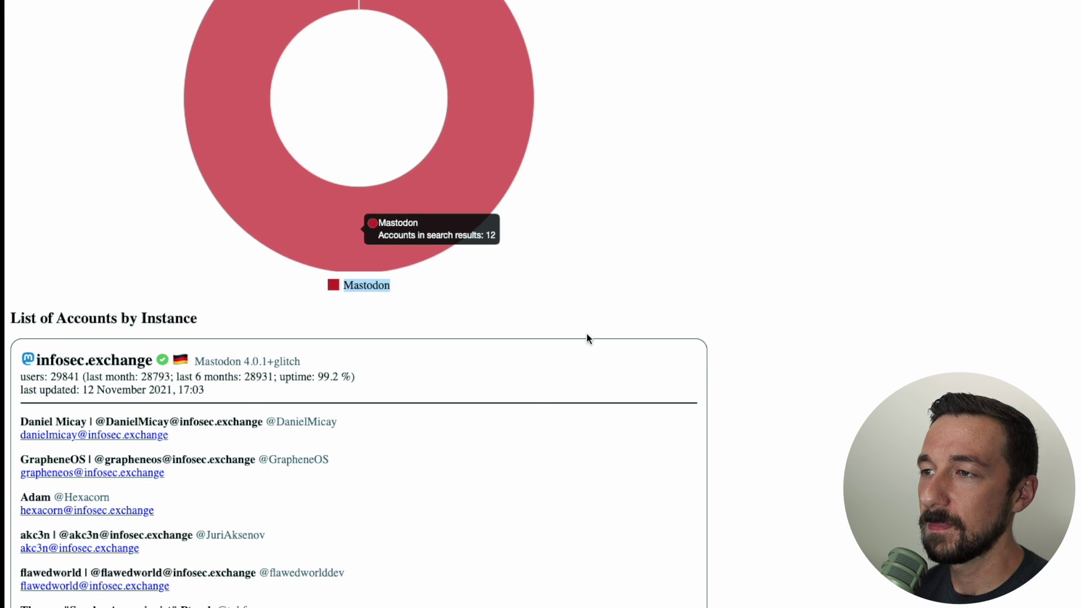
{"action": "scroll", "coordinate": [586, 333], "scroll_direction": "down", "scroll_amount": 9}
{"action": "scroll", "coordinate": [529, 560], "scroll_direction": "down", "scroll_amount": 7}
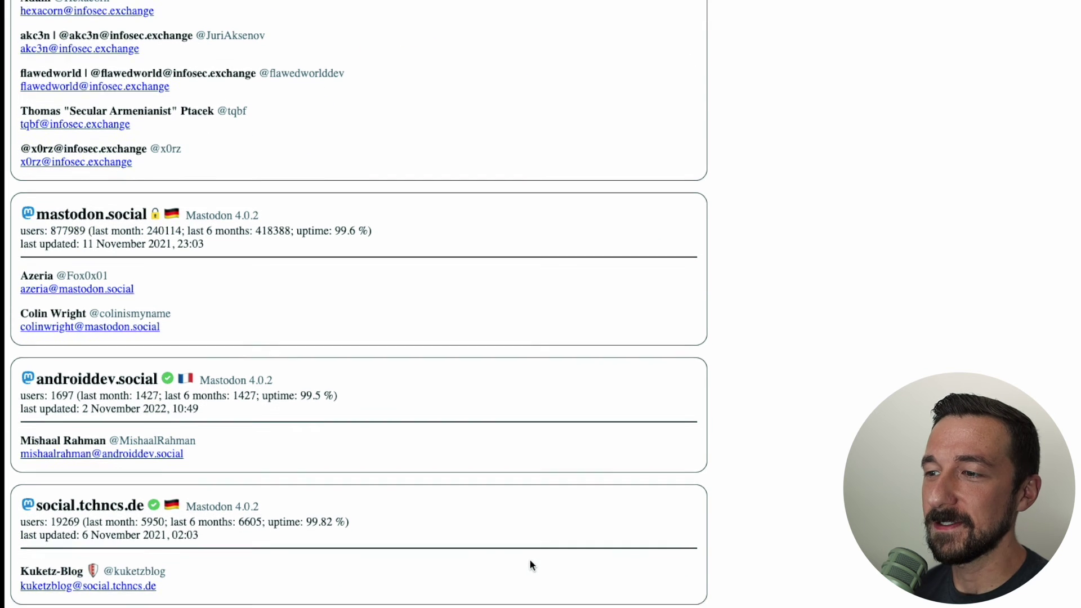
{"action": "scroll", "coordinate": [91, 506], "scroll_direction": "down", "scroll_amount": 2}
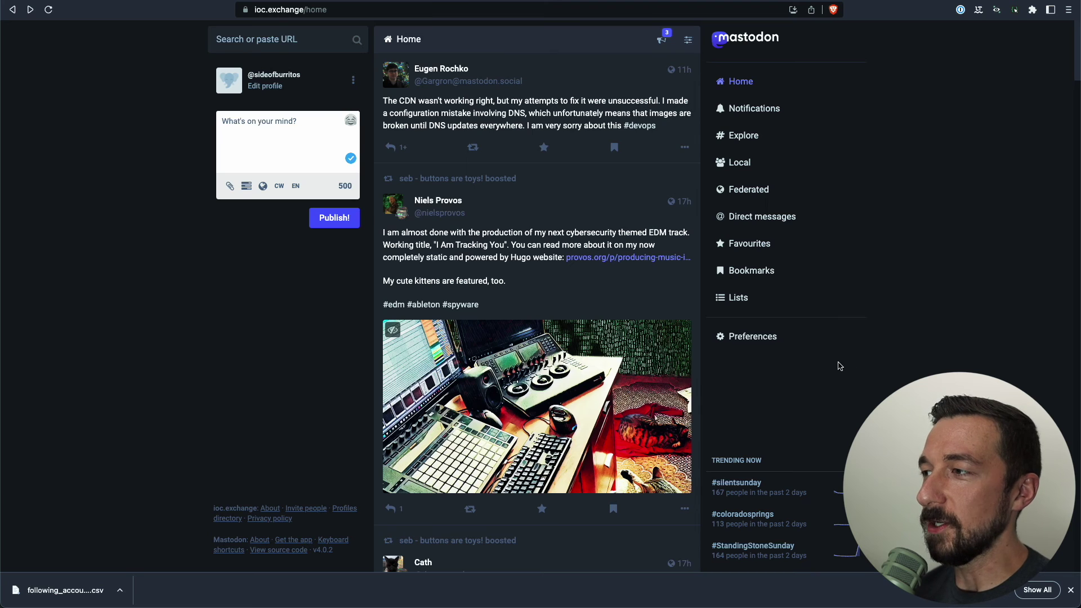
Go to the Import page under Preferences > Import and export
{"action": "left_click", "coordinate": [737, 338]}
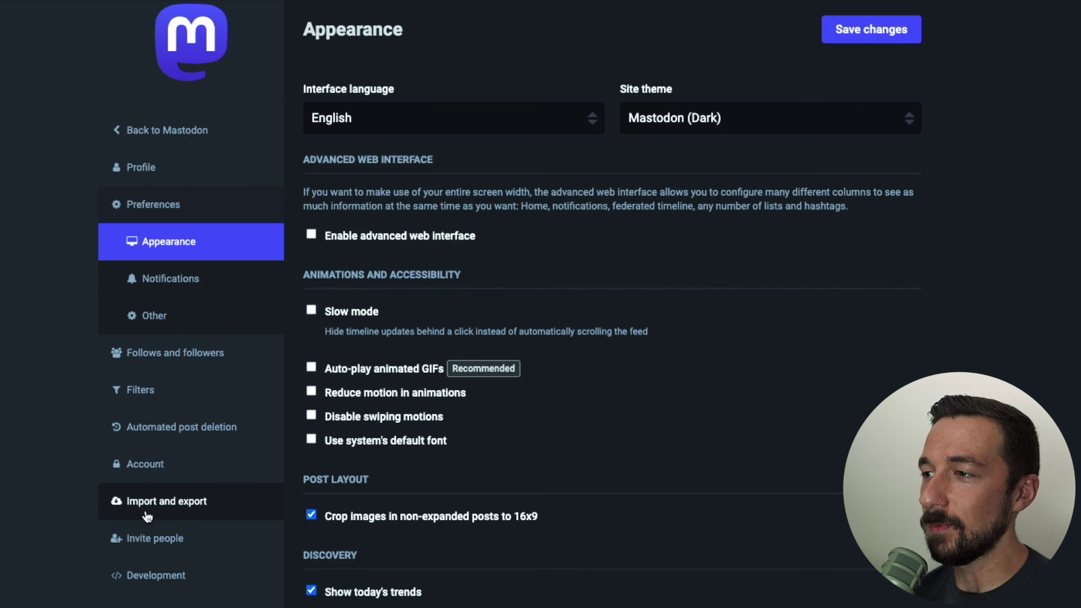
{"action": "left_click", "coordinate": [146, 513]}
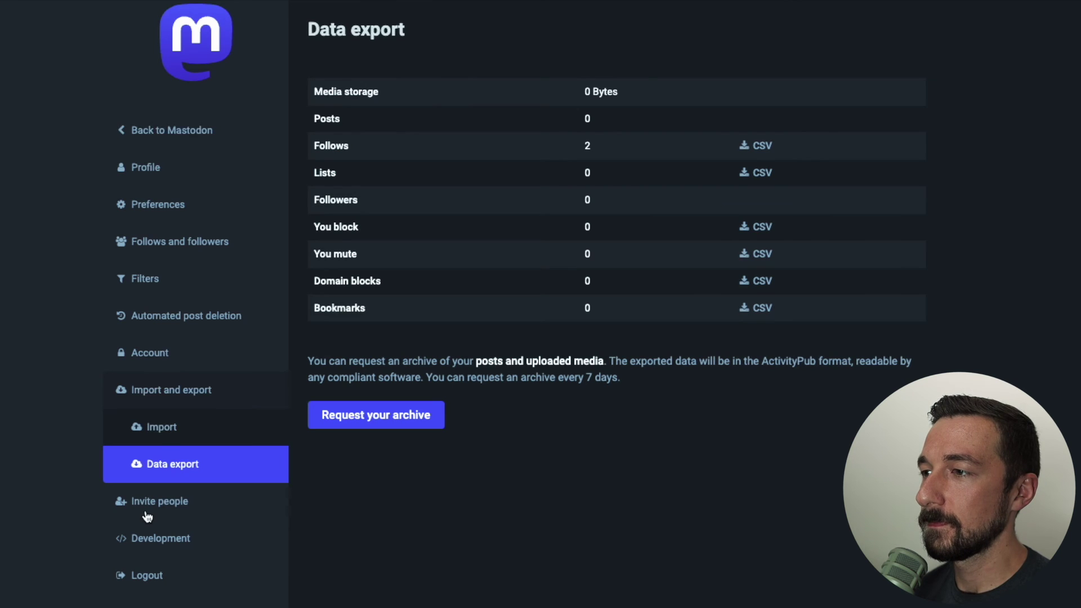
{"action": "left_click", "coordinate": [165, 430]}
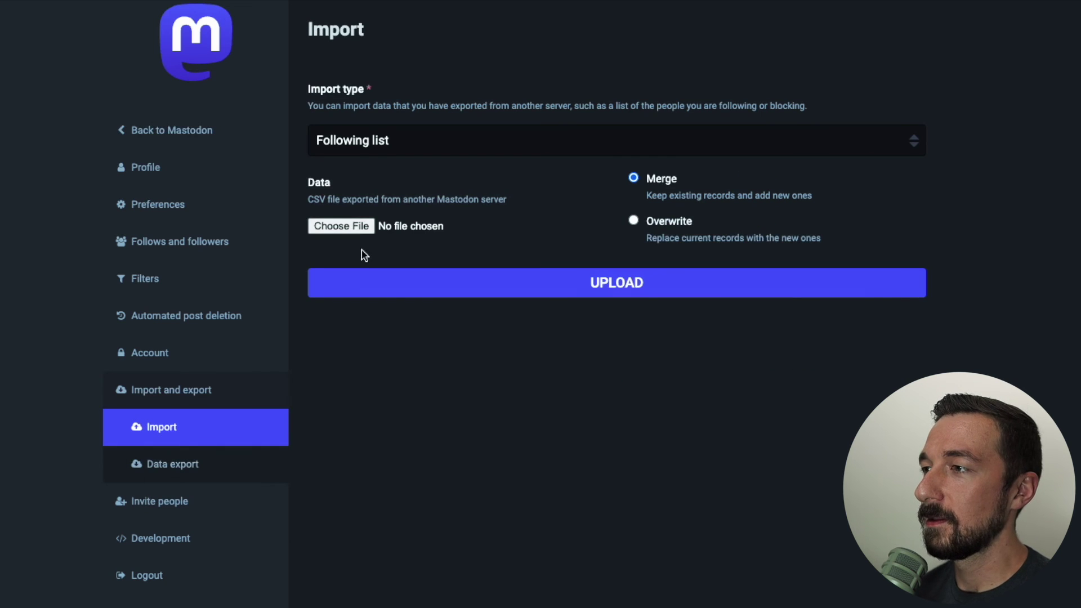
Upload following_accounts (2).csv as a Following list import, then leave the settings
{"action": "left_click", "coordinate": [381, 141]}
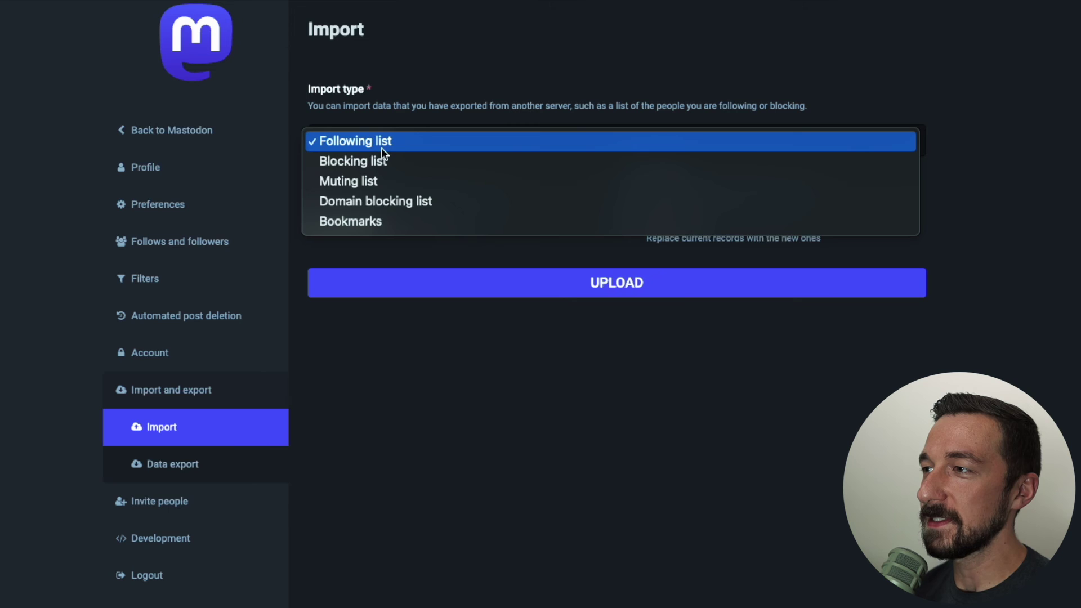
{"action": "left_click", "coordinate": [388, 148]}
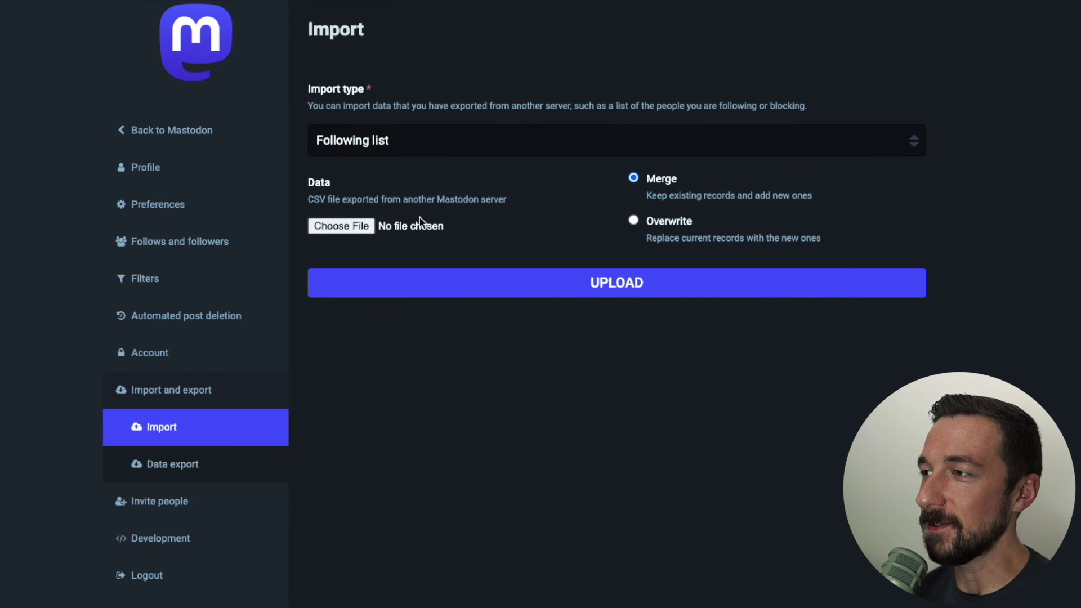
{"action": "left_click", "coordinate": [364, 225]}
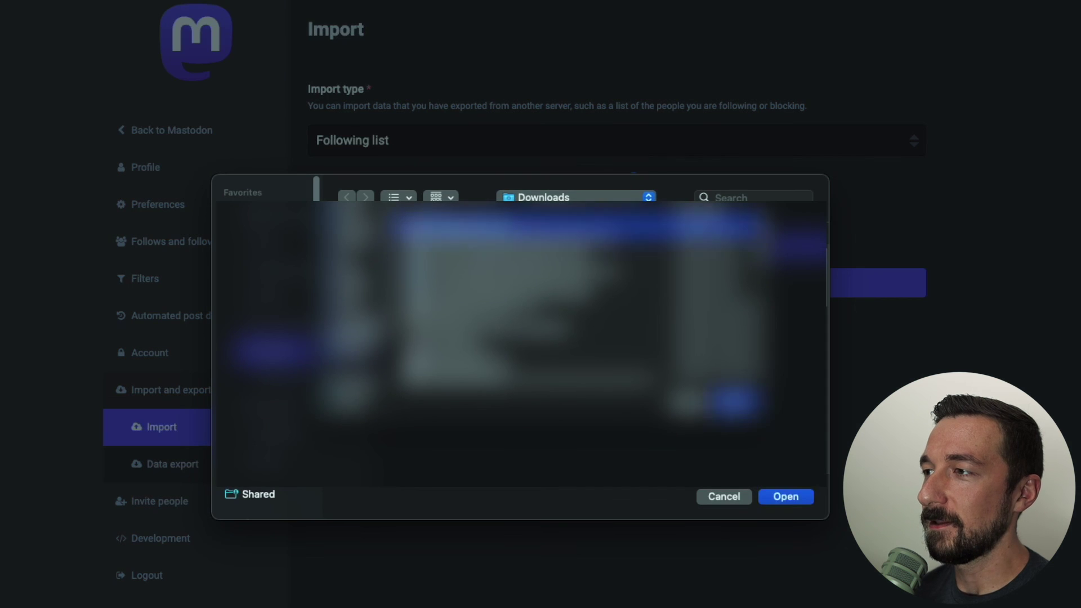
{"action": "double_click", "coordinate": [466, 421]}
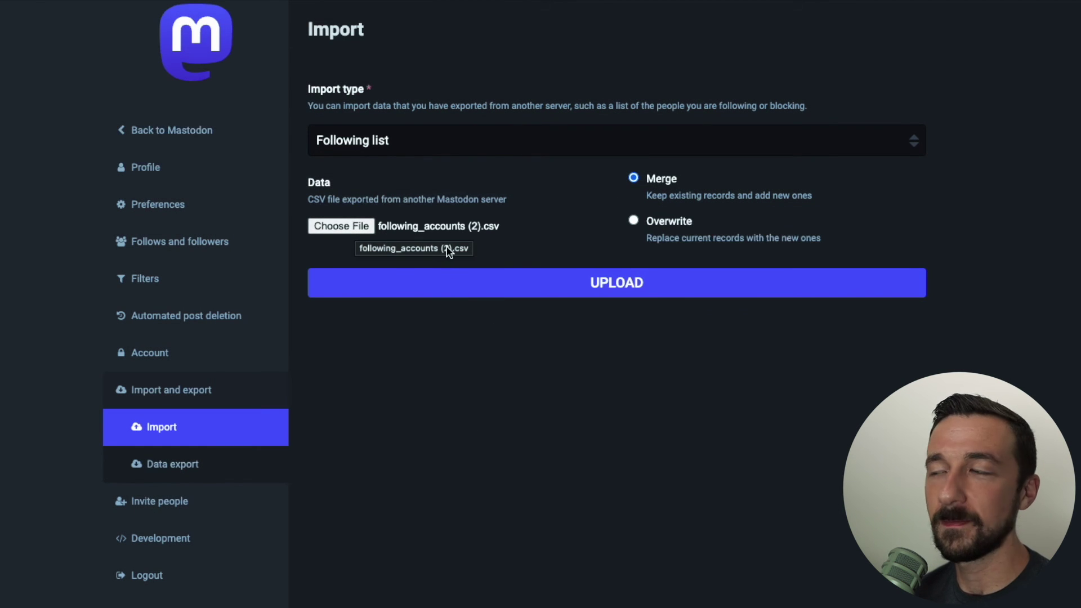
{"action": "left_click", "coordinate": [567, 286]}
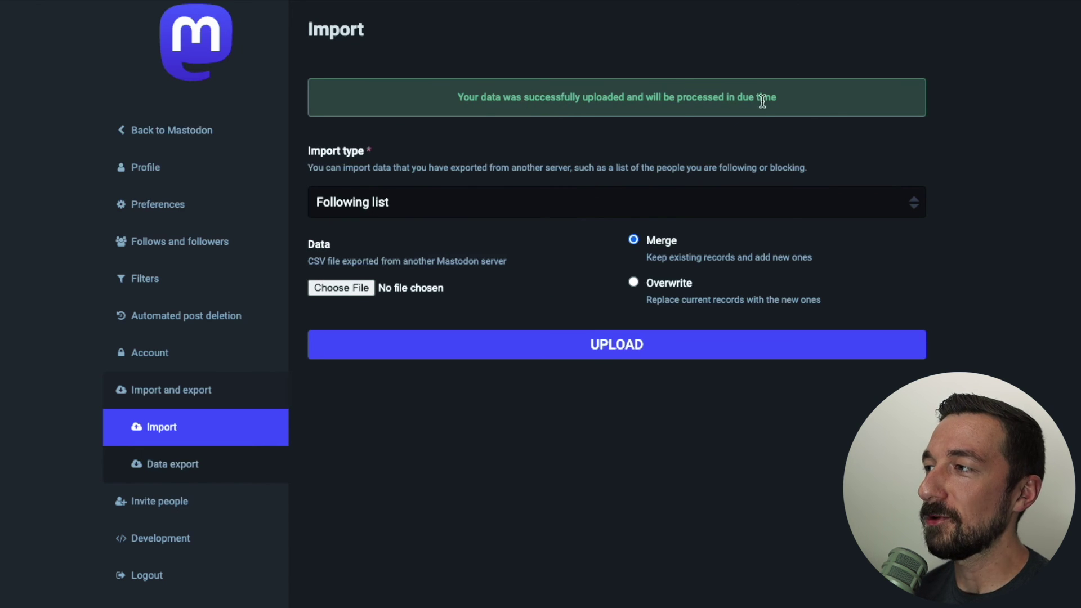
{"action": "left_click", "coordinate": [218, 130]}
Open your ioc.exchange profile, which now follows 12 accounts
{"action": "left_click", "coordinate": [99, 53]}
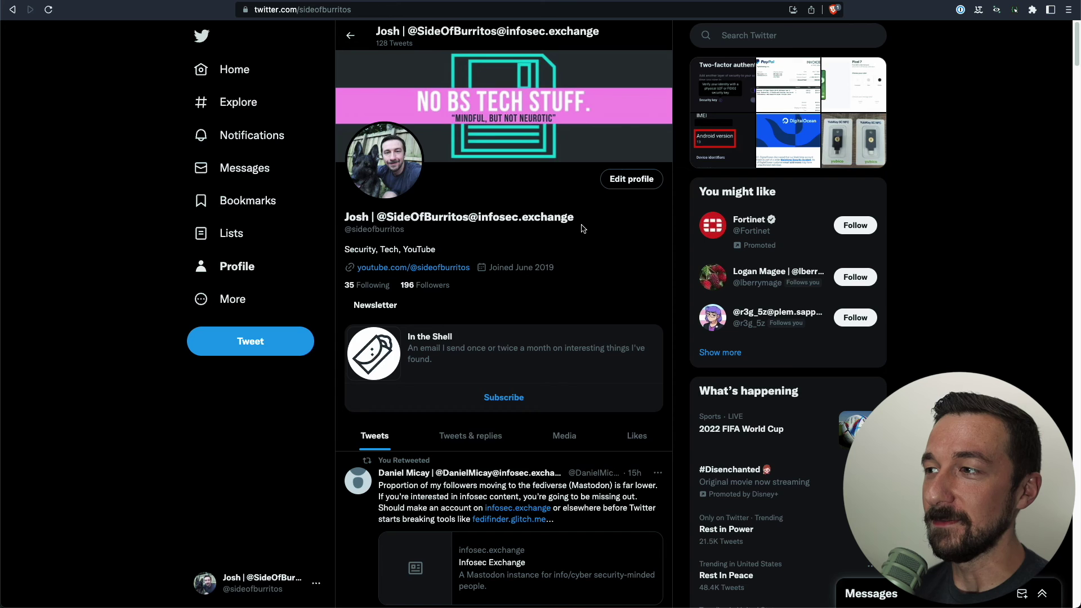
Drag-select the infosec.exchange handle within the Twitter display name
{"action": "left_click_drag", "start_coordinate": [580, 223], "coordinate": [378, 217]}
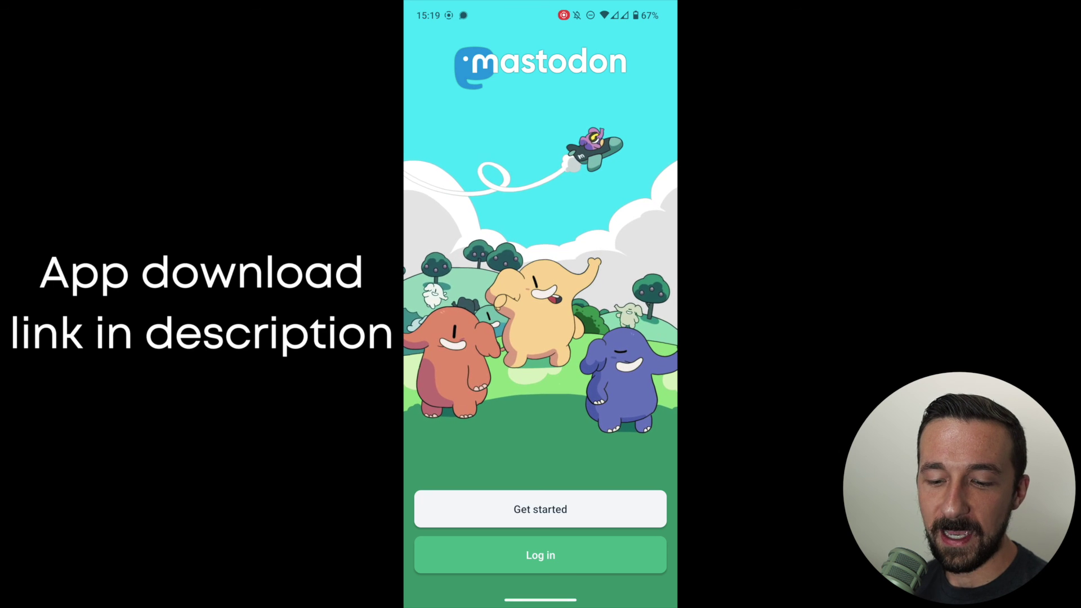
Begin logging in and pick ioc.exchange by searching the server list for 'ioc.ex'
{"action": "left_click", "coordinate": [540, 555]}
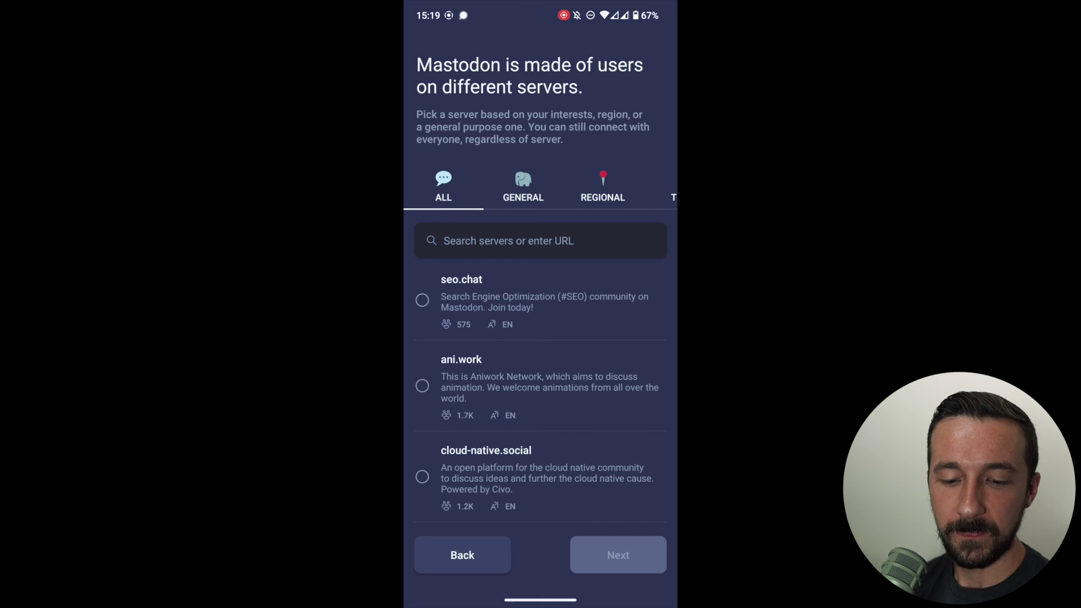
{"action": "left_click", "coordinate": [506, 240]}
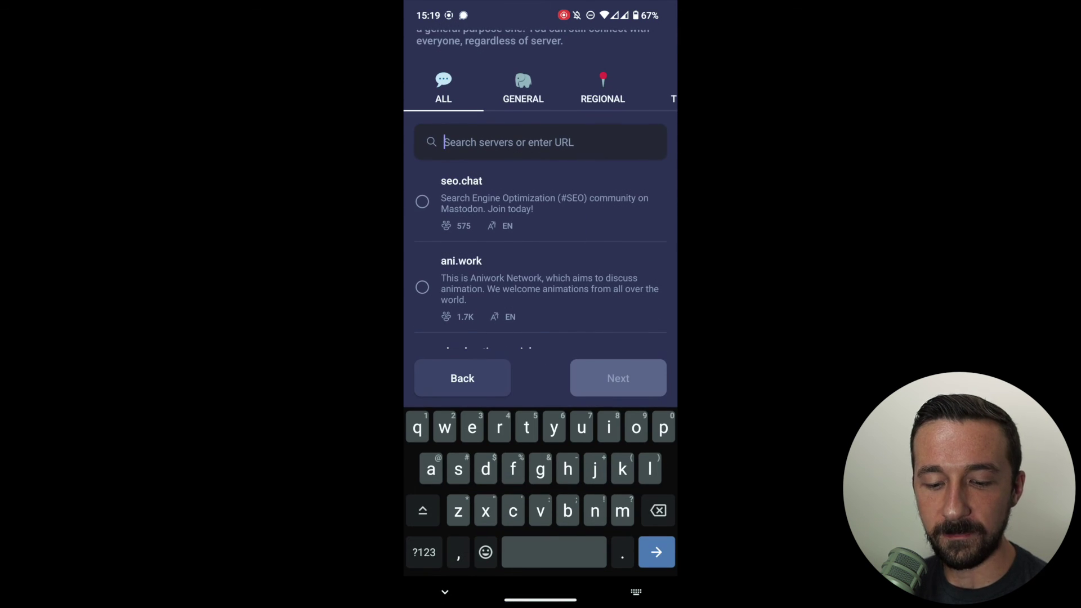
{"action": "type", "text": "ioc"}
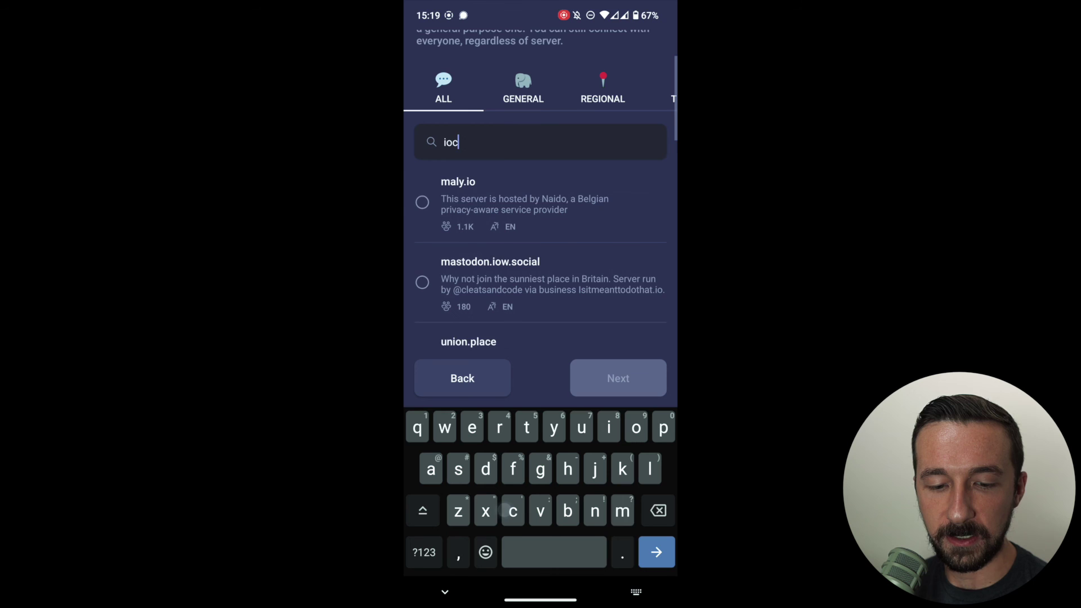
{"action": "type", "text": ".ex"}
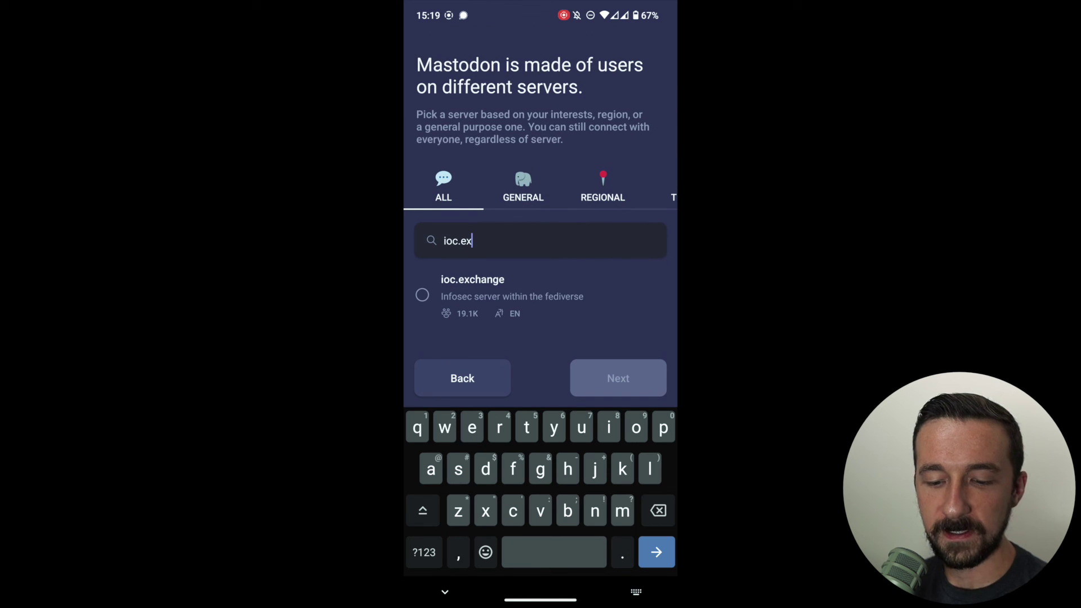
{"action": "left_click", "coordinate": [423, 292]}
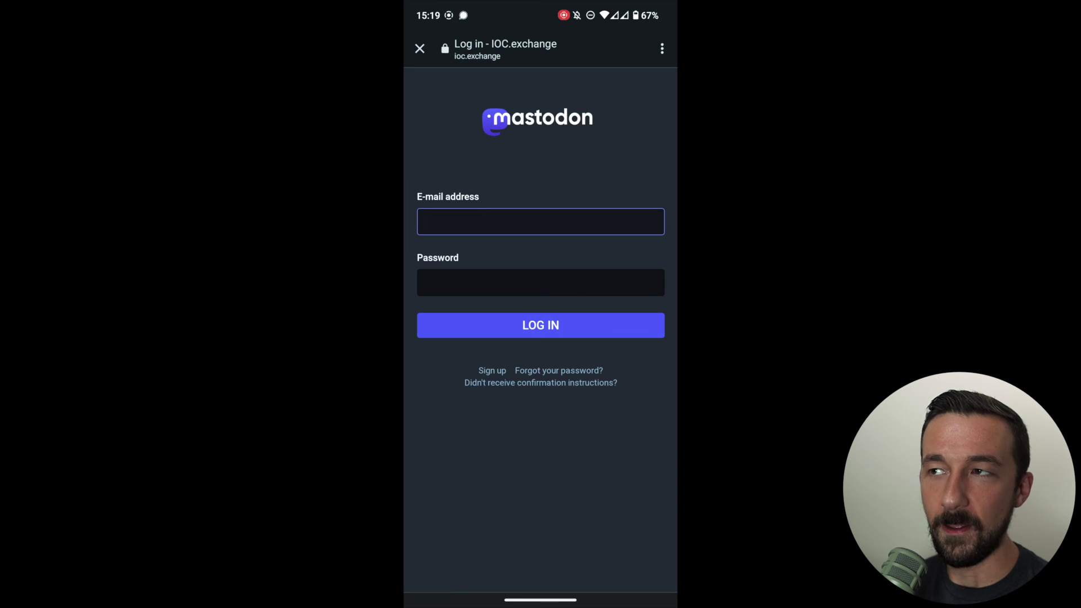
Sign in with the account's e-mail and password and grant the app access to the account
{"action": "left_click", "coordinate": [541, 222]}
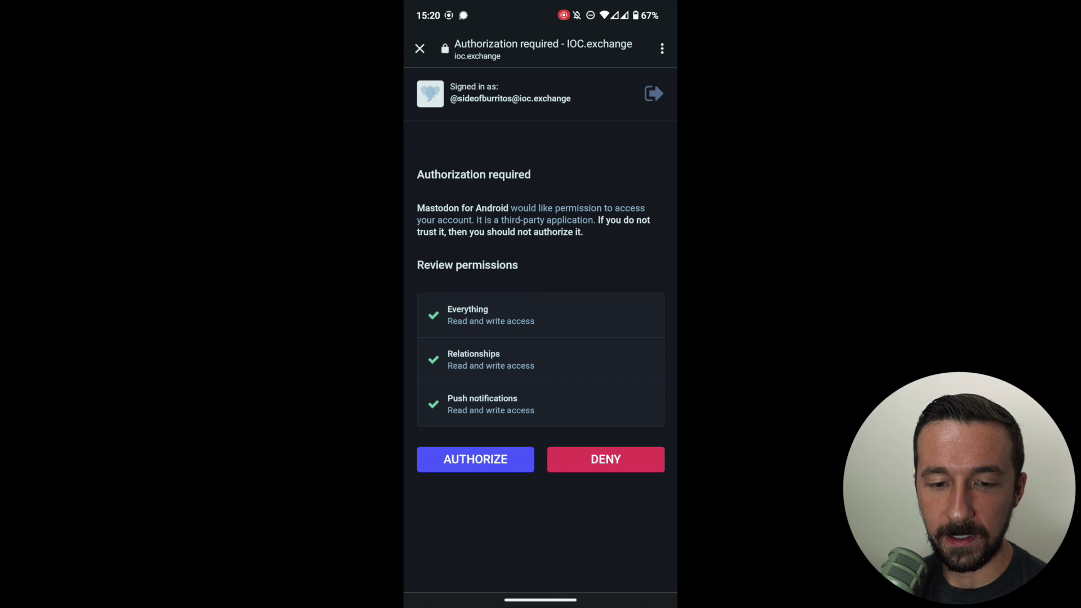
{"action": "left_click", "coordinate": [475, 459]}
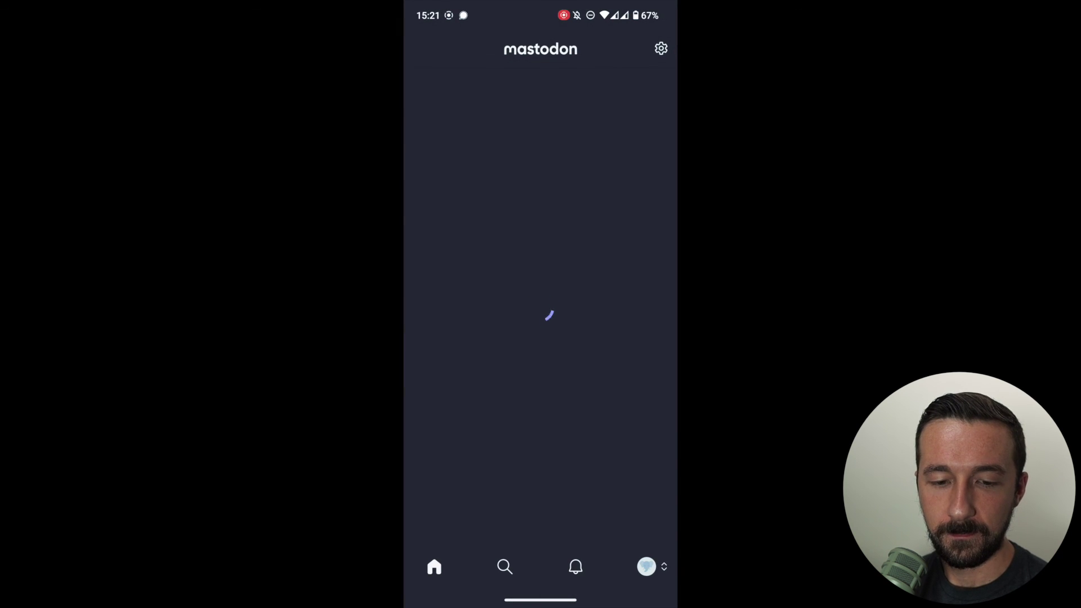